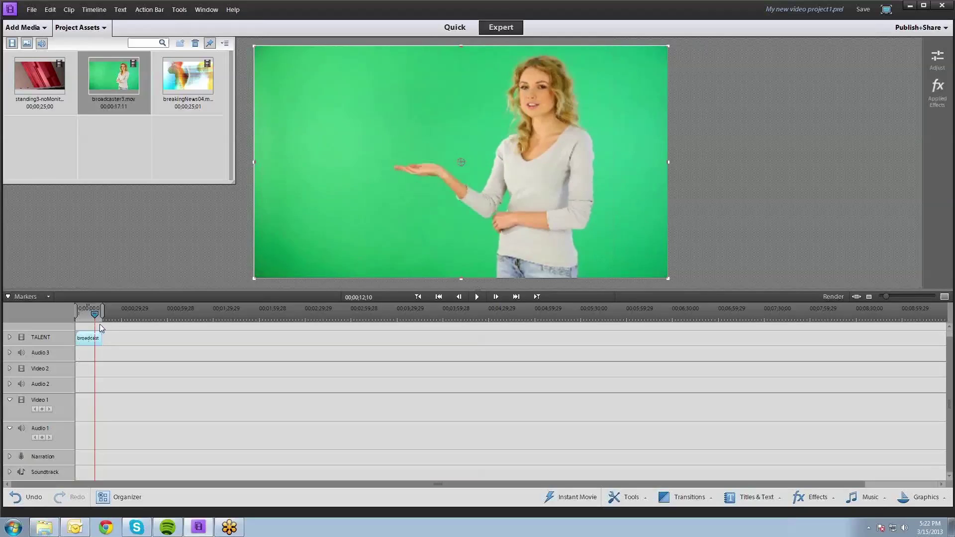
Apply the Keying category's Green Screen Key effect to the presenter clip on the TALENT track
key(Home)
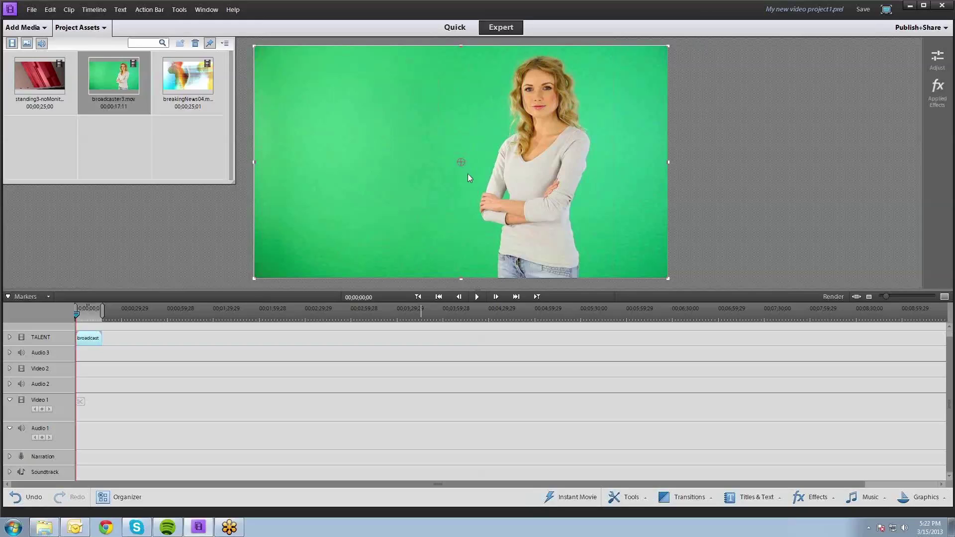
click(809, 498)
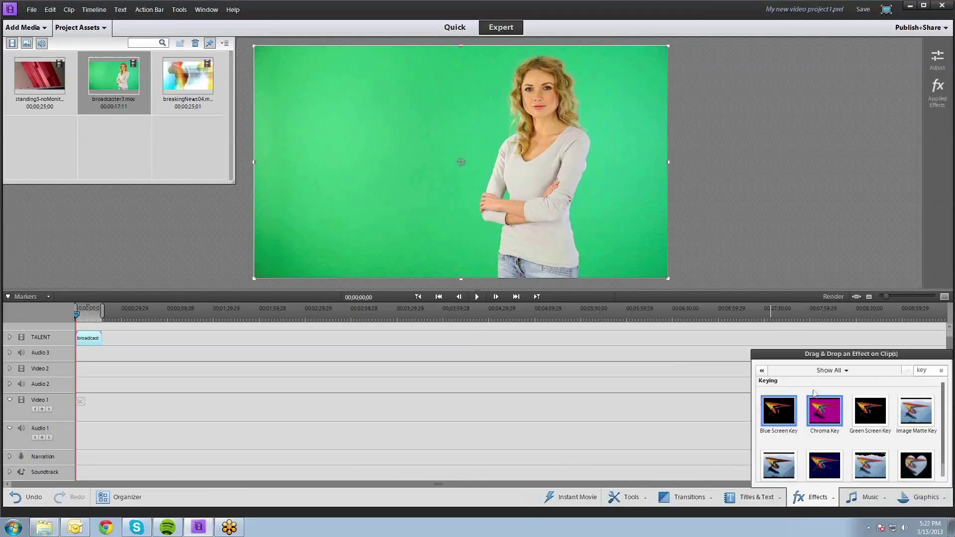
click(940, 371)
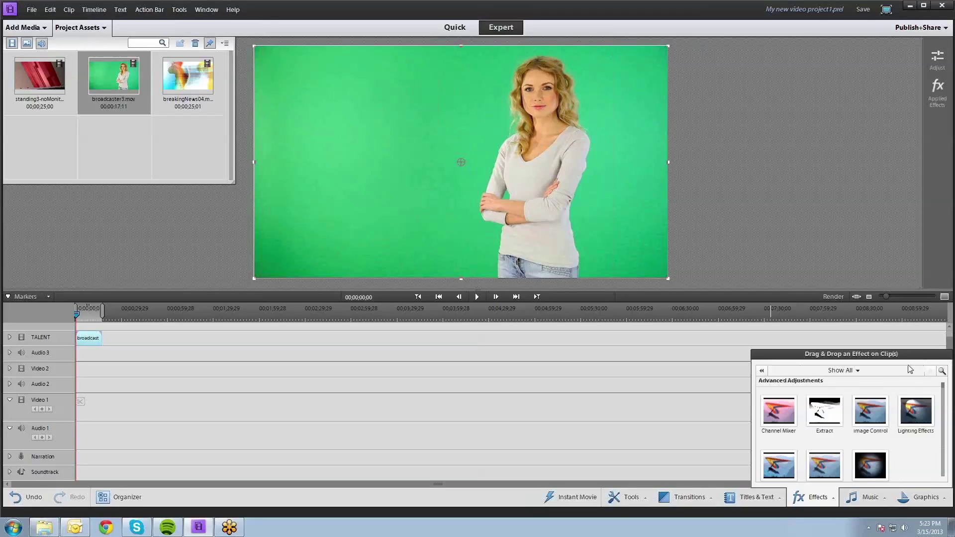
click(859, 371)
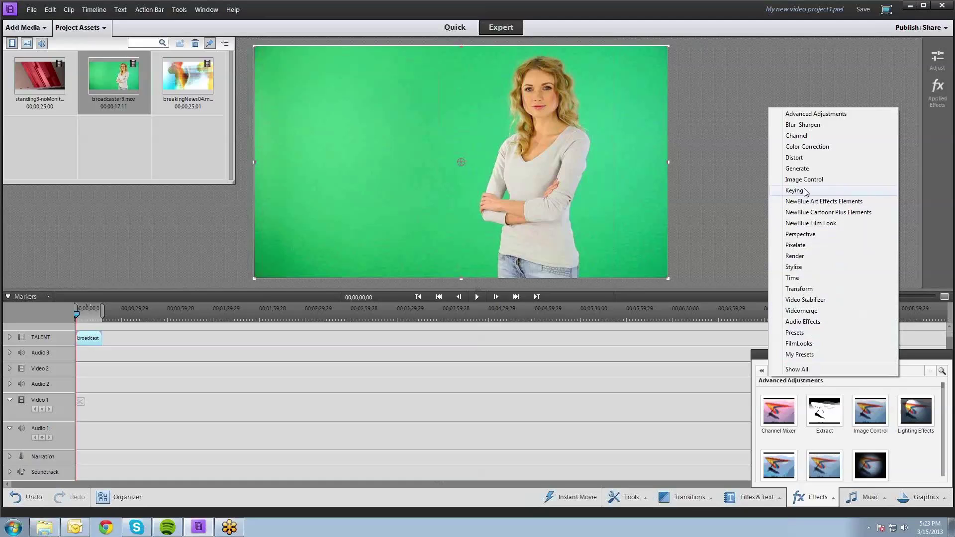
click(825, 193)
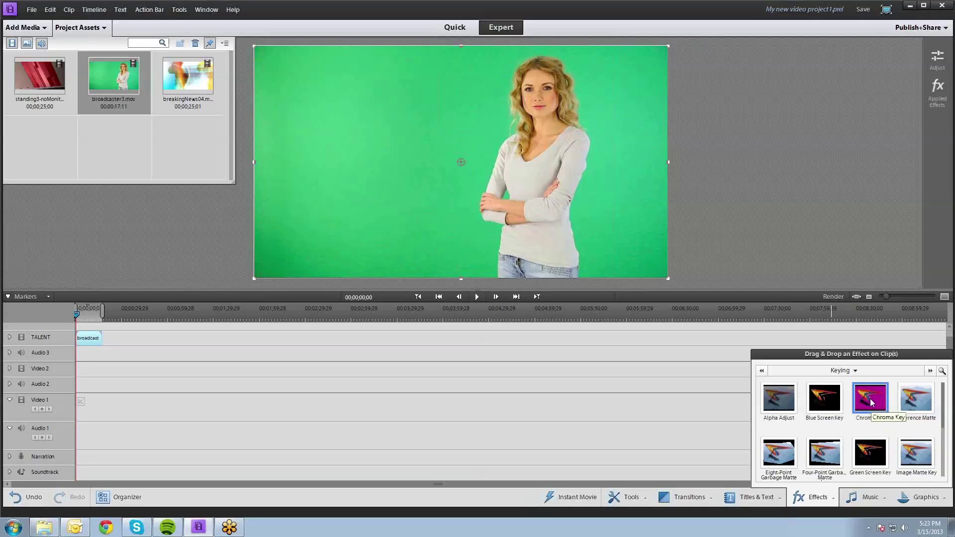
mouse_move(943, 420)
mouse_down()
mouse_move(940, 478)
mouse_move(944, 422)
mouse_up()
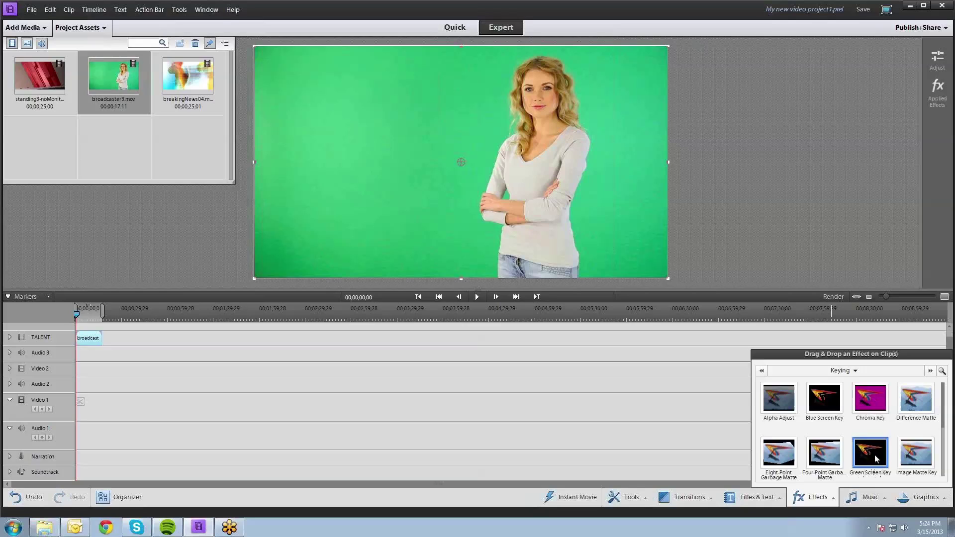
drag(875, 457, 92, 342)
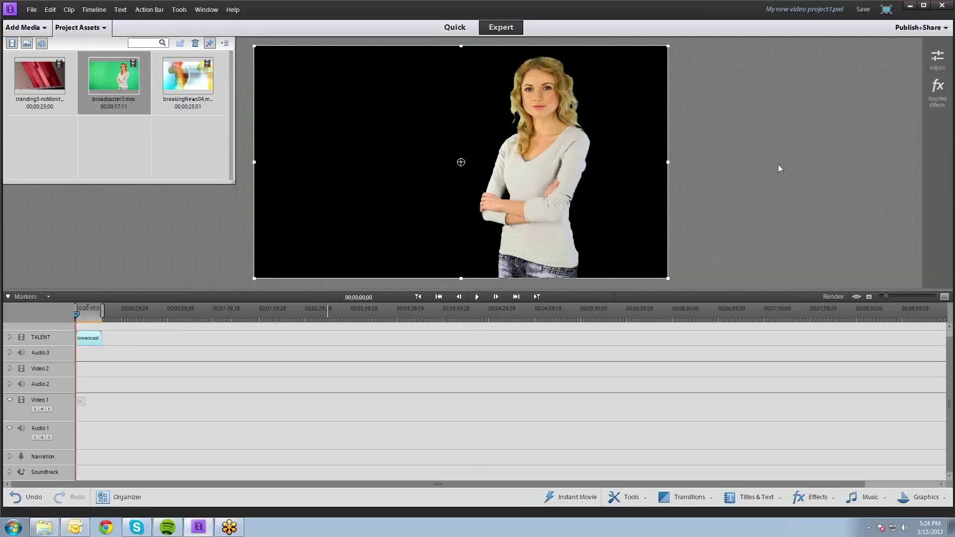
Save the project and inspect the presenter's Green Screen Key at 30% threshold and 20% cutoff
key(ctrl+s)
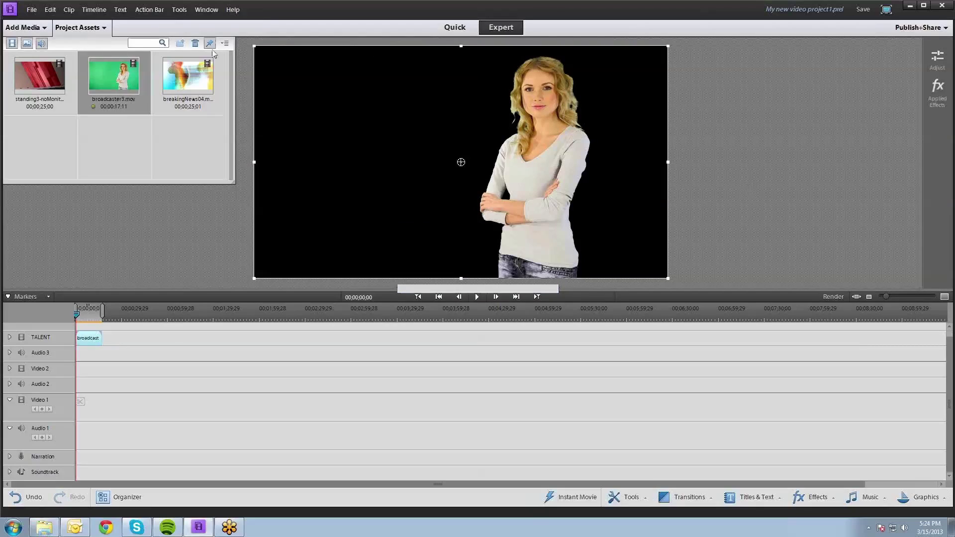
click(937, 99)
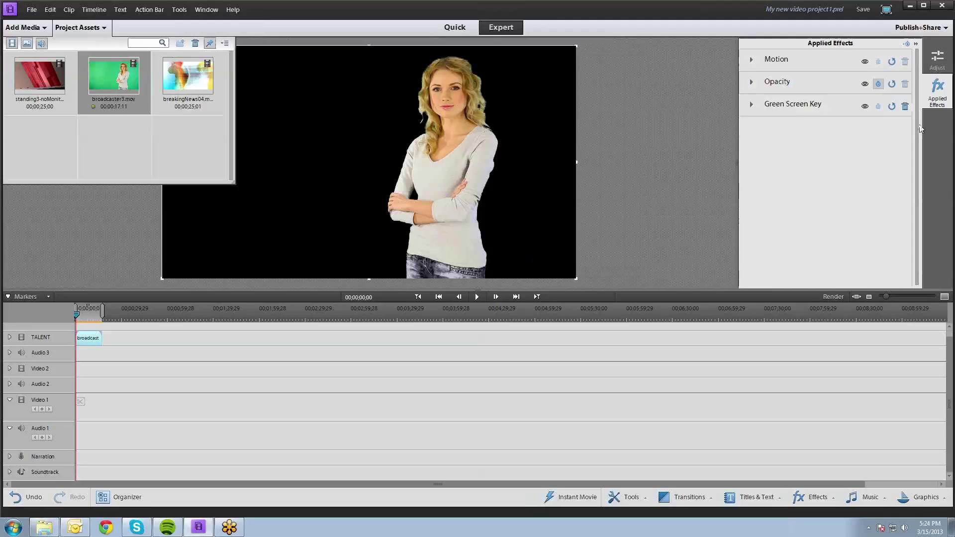
click(80, 27)
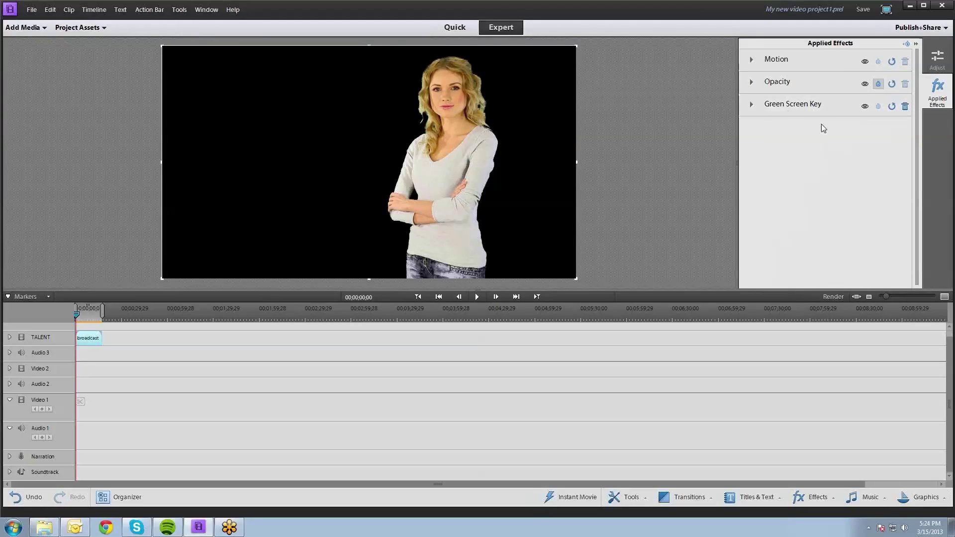
click(751, 104)
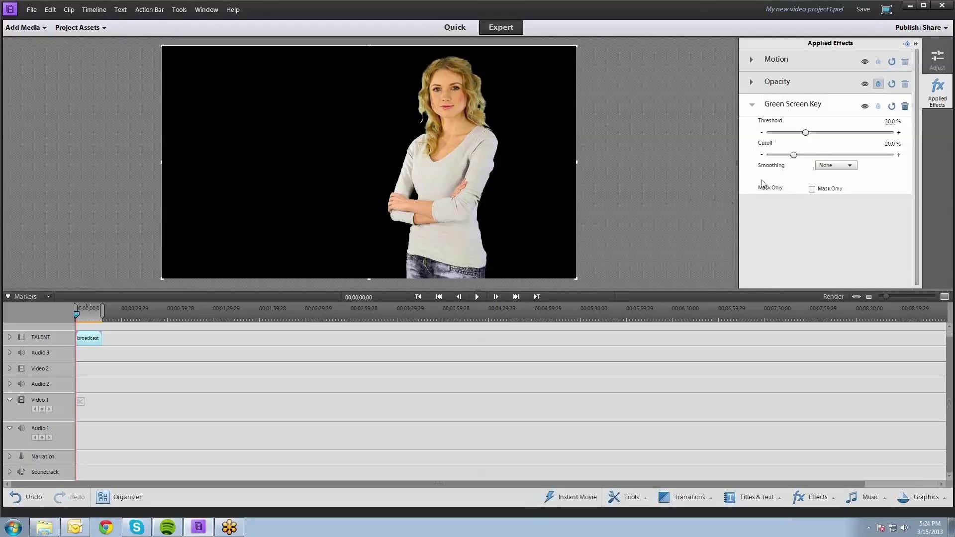
click(751, 105)
click(938, 97)
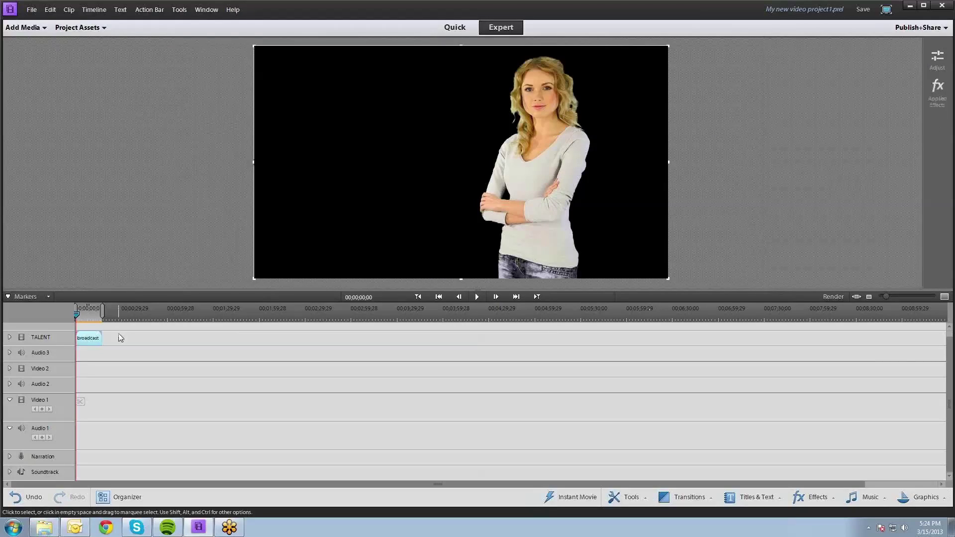
Place the standing3-noMonitor studio clip on Video 2, below the presenter
click(89, 31)
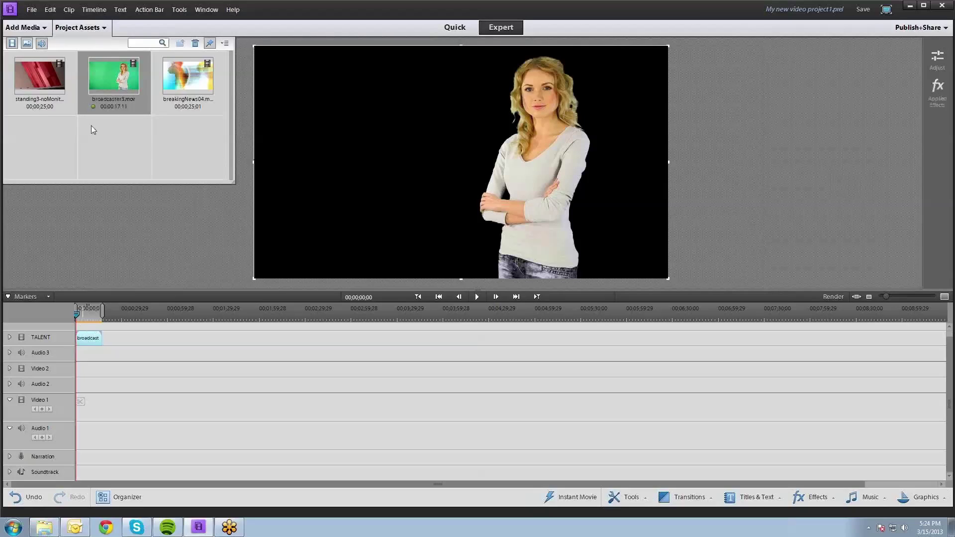
click(40, 92)
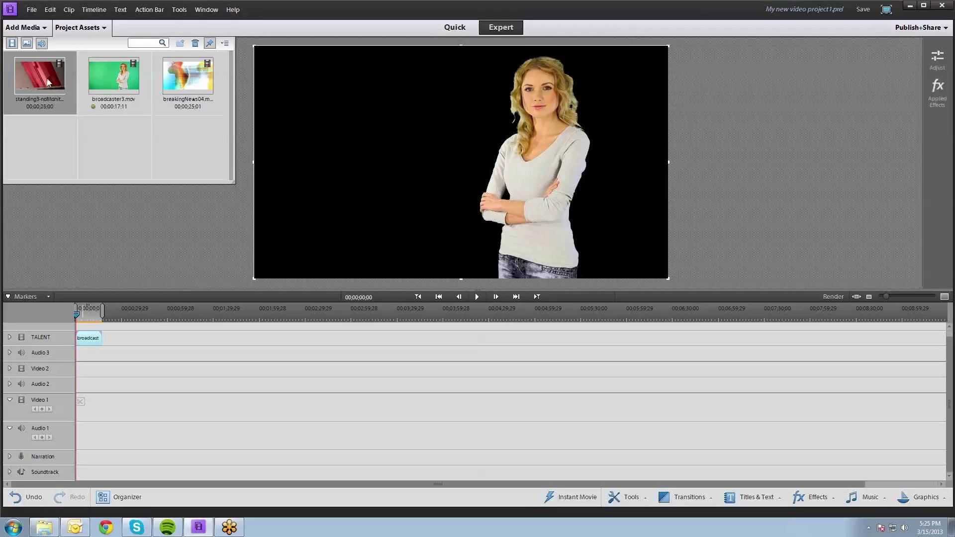
drag(37, 72, 80, 369)
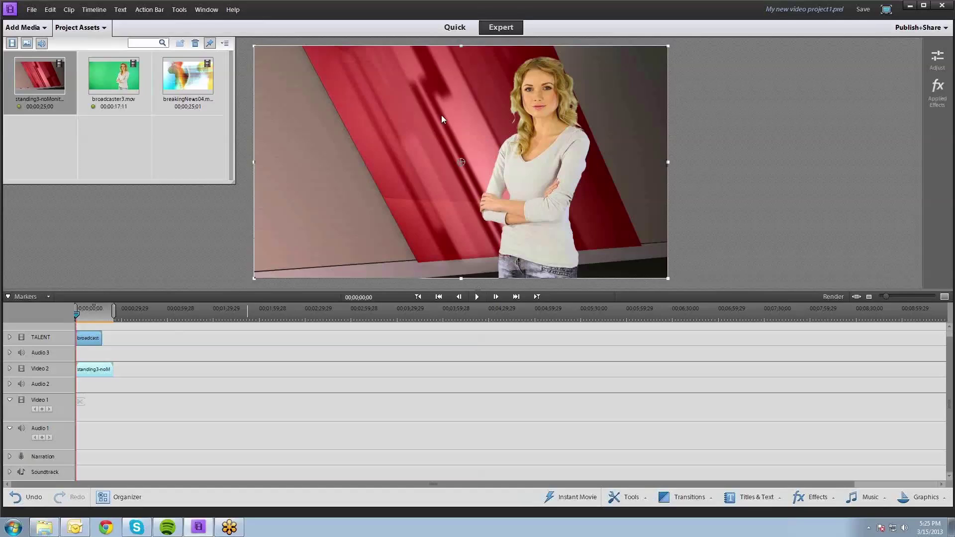
Rename the Video 2 track to STUDIO
right_click(46, 373)
click(50, 376)
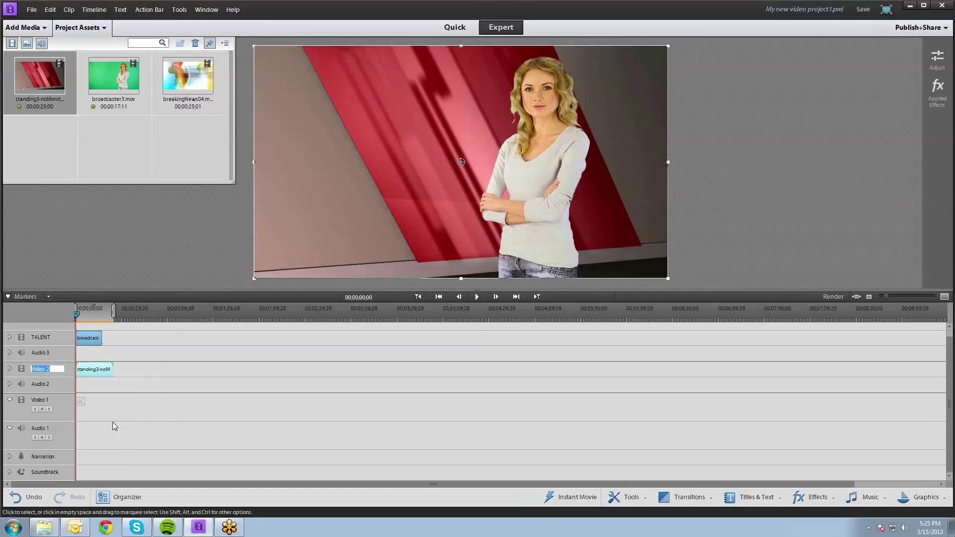
text(STUDIO)
key(Return)
Preview the composite at about four seconds and select the presenter clip on TALENT
click(83, 318)
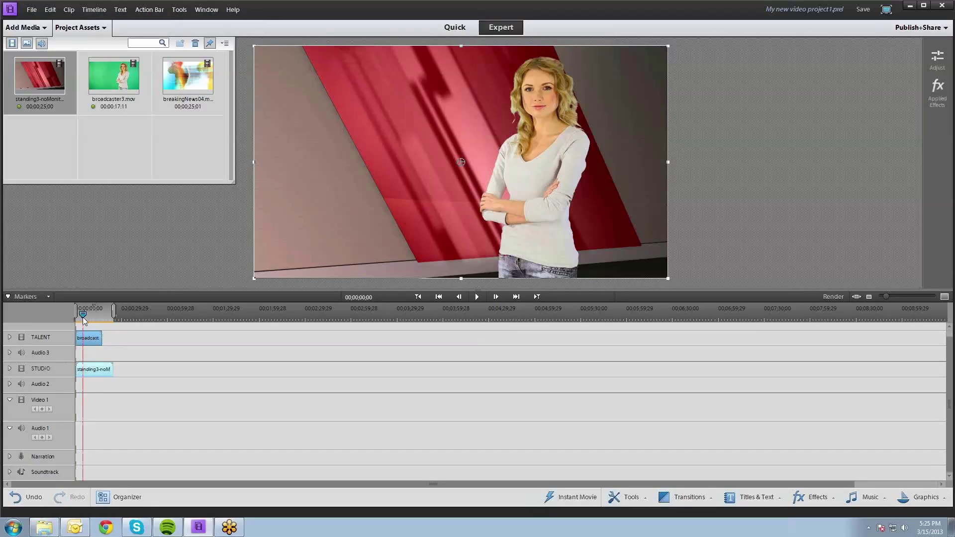
drag(83, 318, 83, 321)
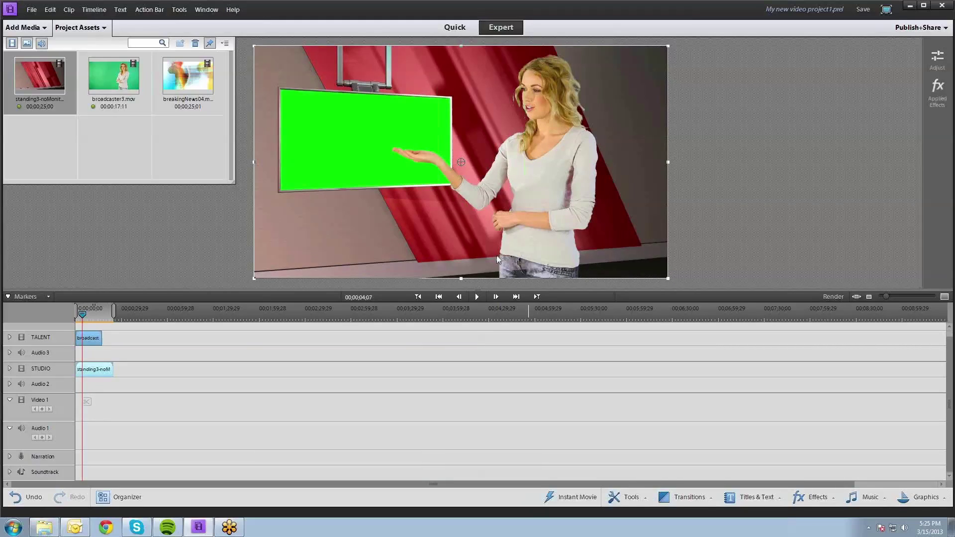
click(106, 351)
click(92, 338)
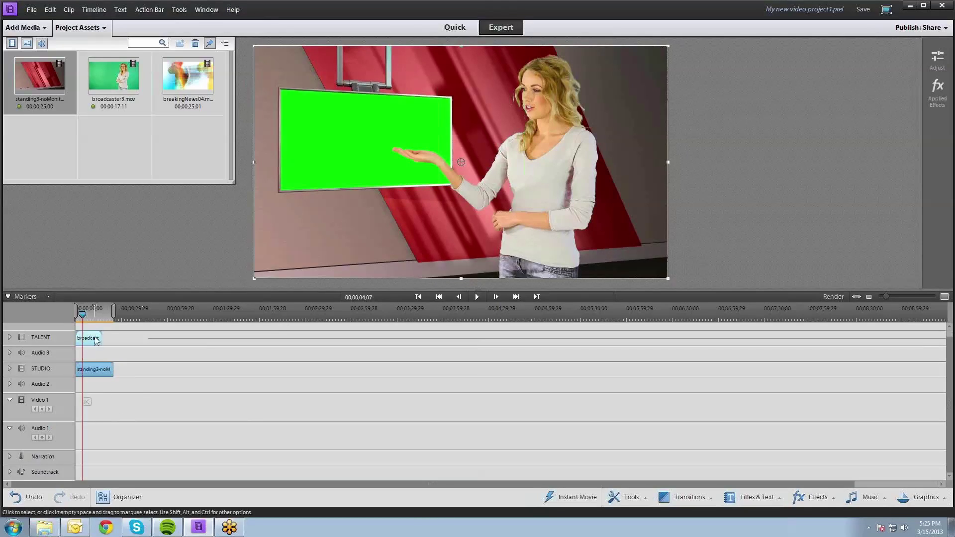
Raise the Green Screen Key Threshold to 42.9% and Cutoff to 30.2%
click(937, 92)
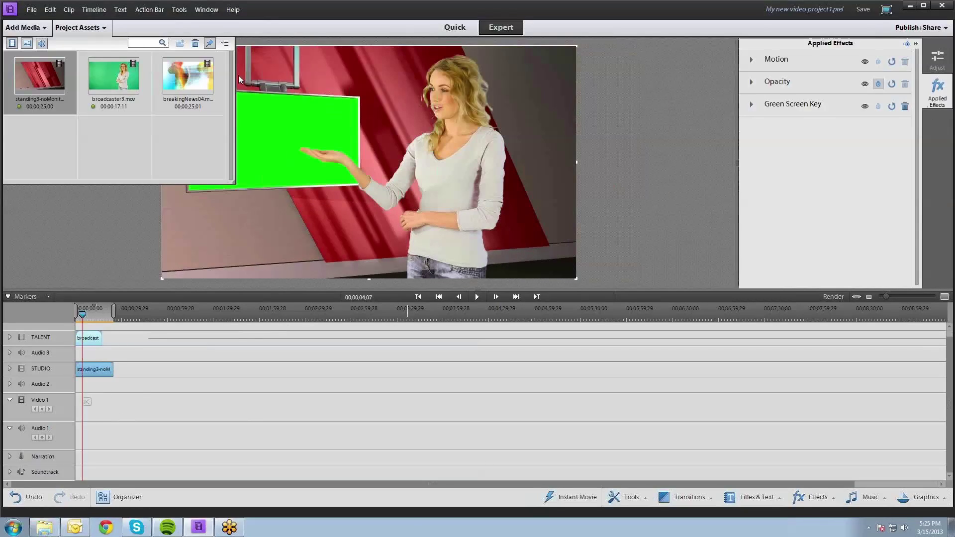
click(79, 27)
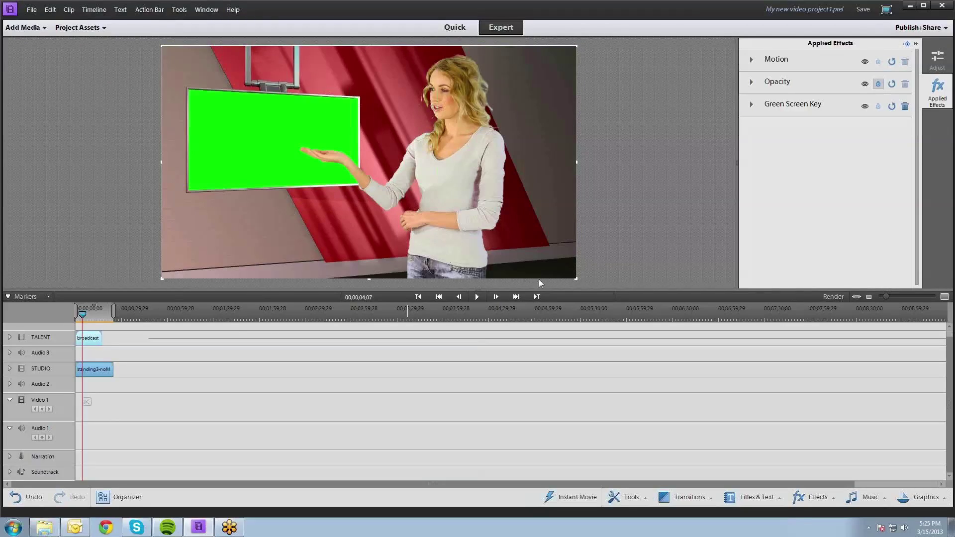
click(752, 103)
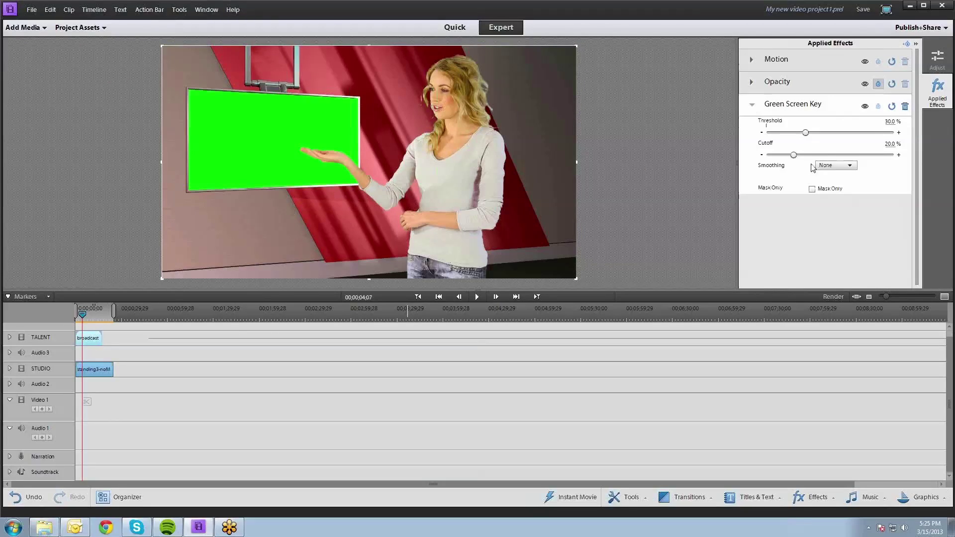
mouse_move(806, 132)
mouse_down()
mouse_move(796, 136)
mouse_move(824, 138)
mouse_move(809, 139)
mouse_move(819, 137)
mouse_move(803, 158)
mouse_move(816, 135)
mouse_move(802, 137)
mouse_move(819, 142)
mouse_move(807, 158)
mouse_move(822, 137)
mouse_up()
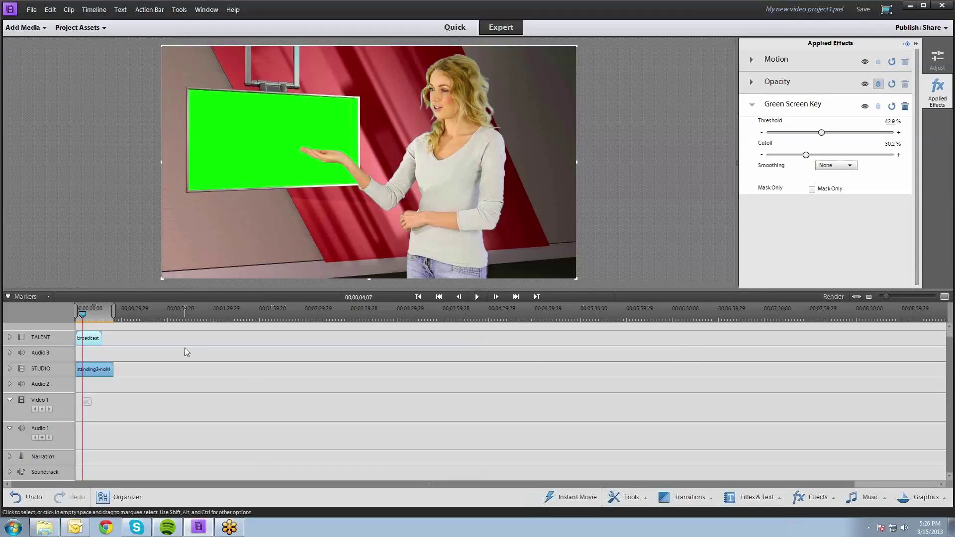
drag(83, 316, 87, 315)
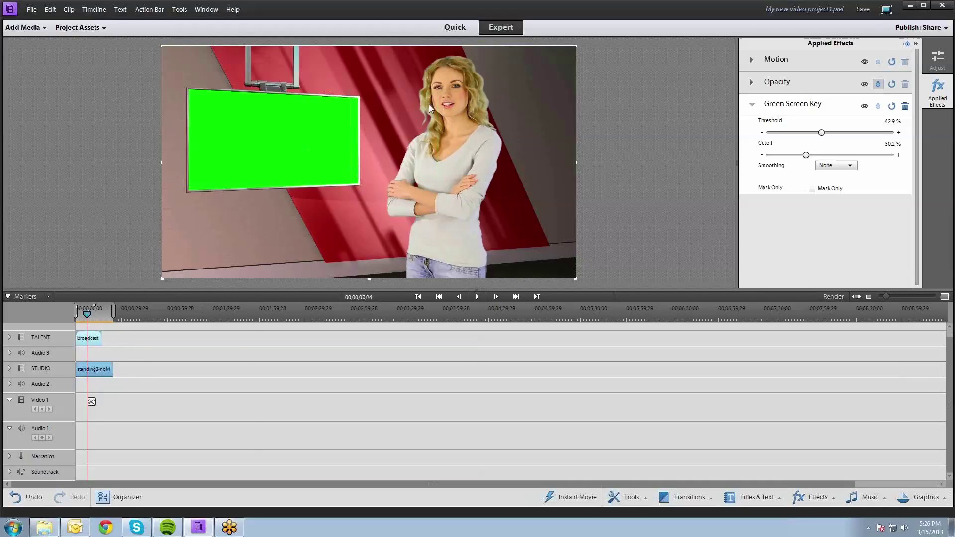
Set the presenter's Motion position to 960, 609 to lower her in the frame
click(751, 104)
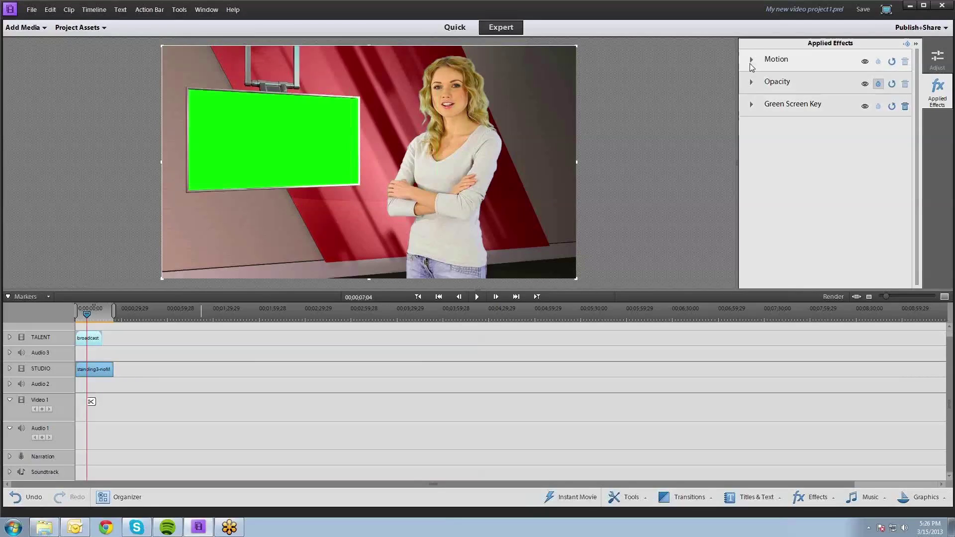
click(751, 60)
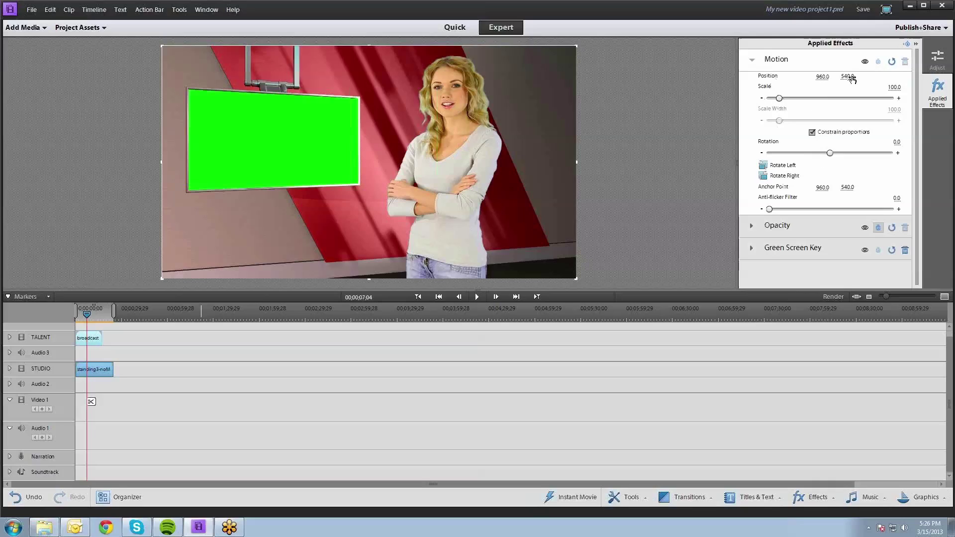
drag(848, 80, 883, 80)
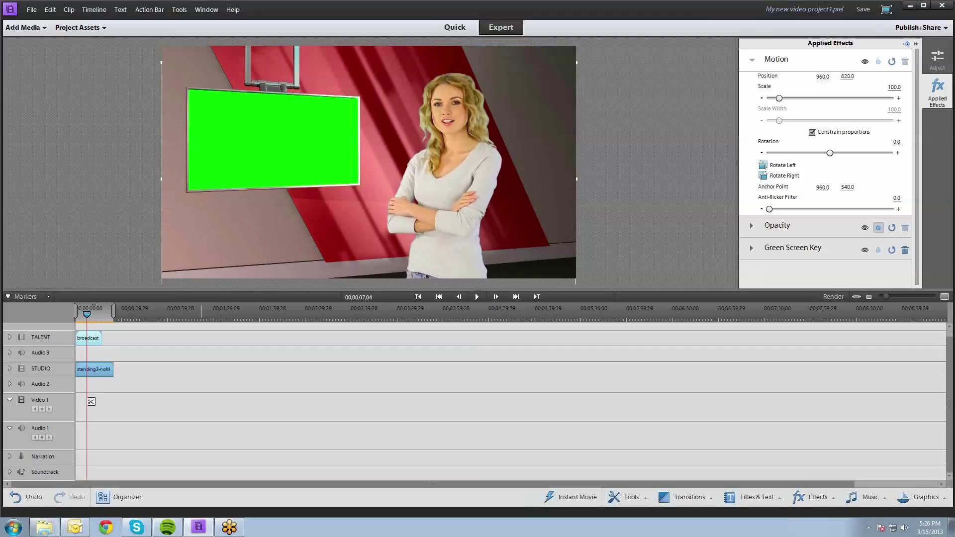
drag(883, 80, 882, 80)
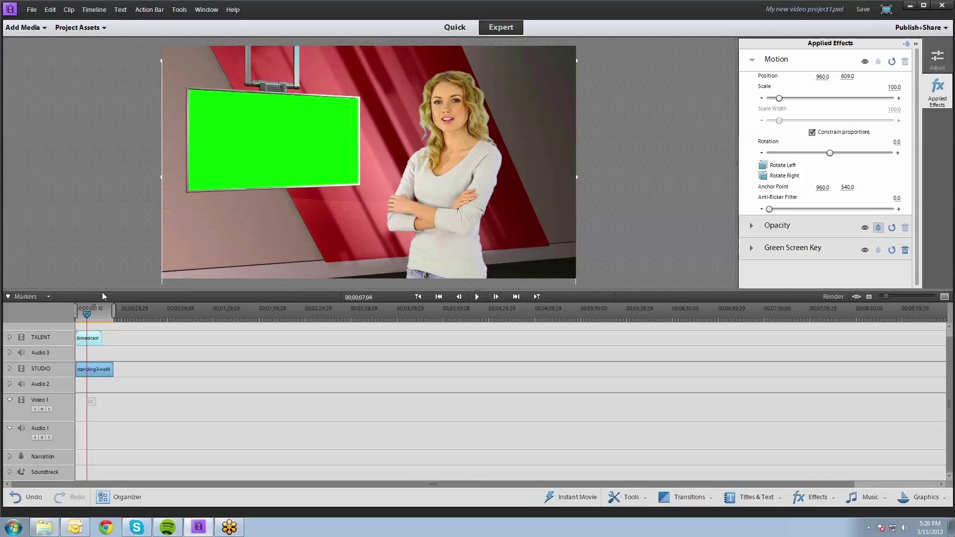
click(937, 92)
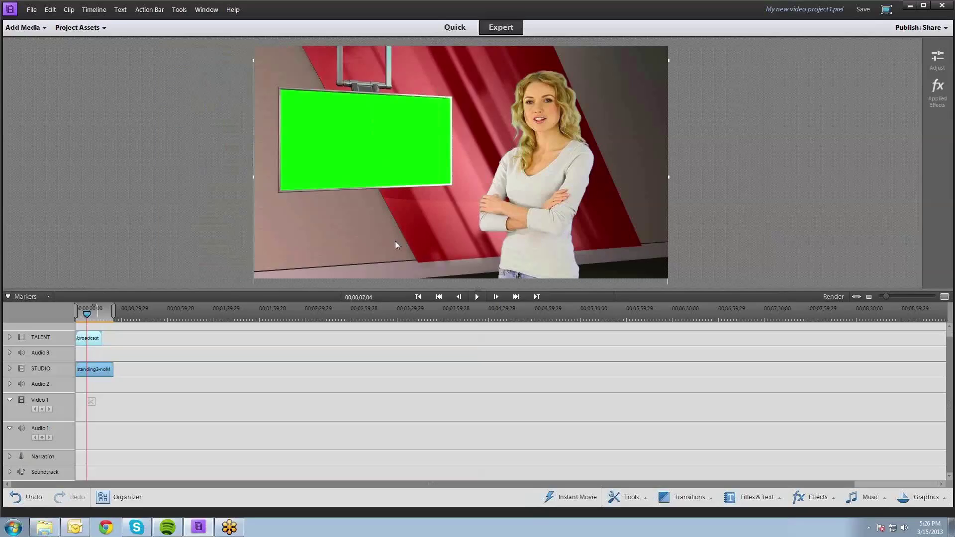
mouse_move(86, 318)
mouse_down()
mouse_move(96, 324)
mouse_move(87, 324)
mouse_up()
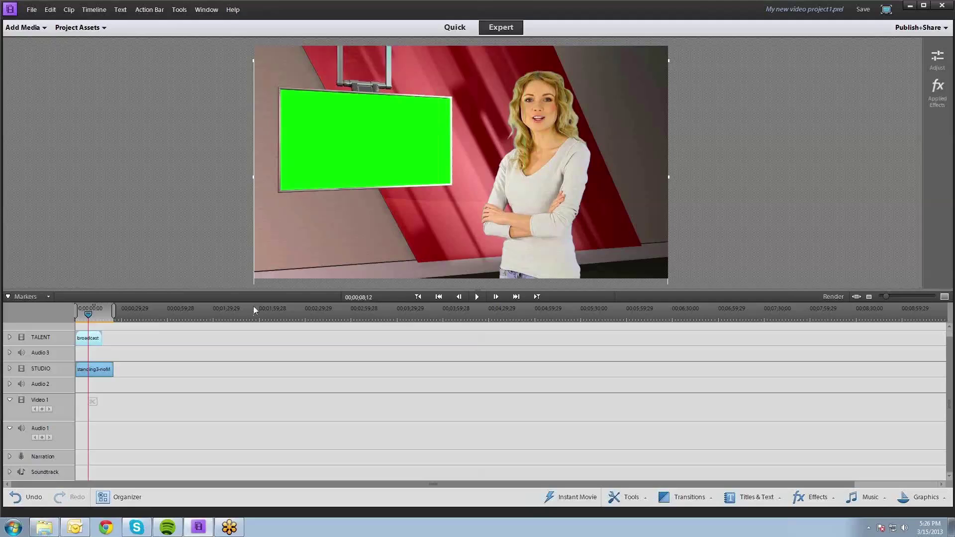
click(98, 369)
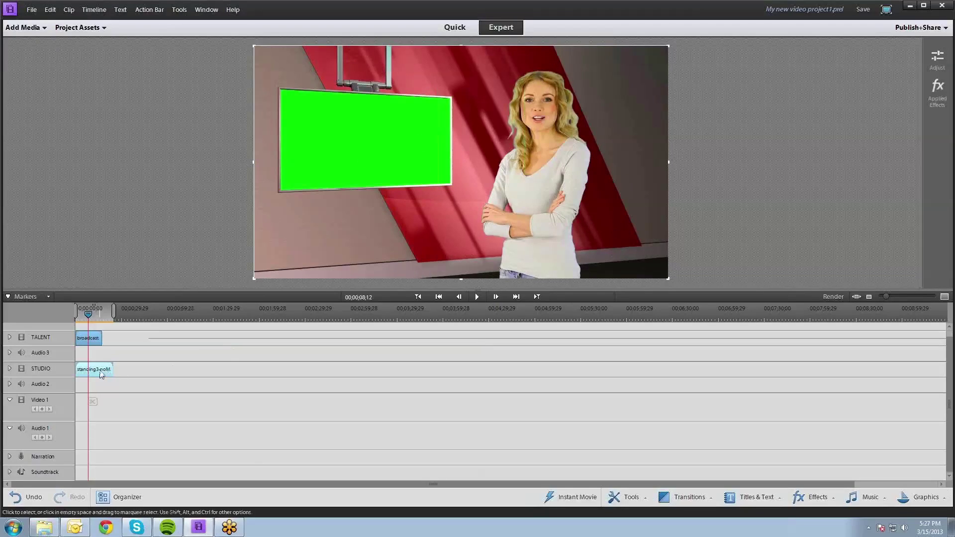
click(125, 379)
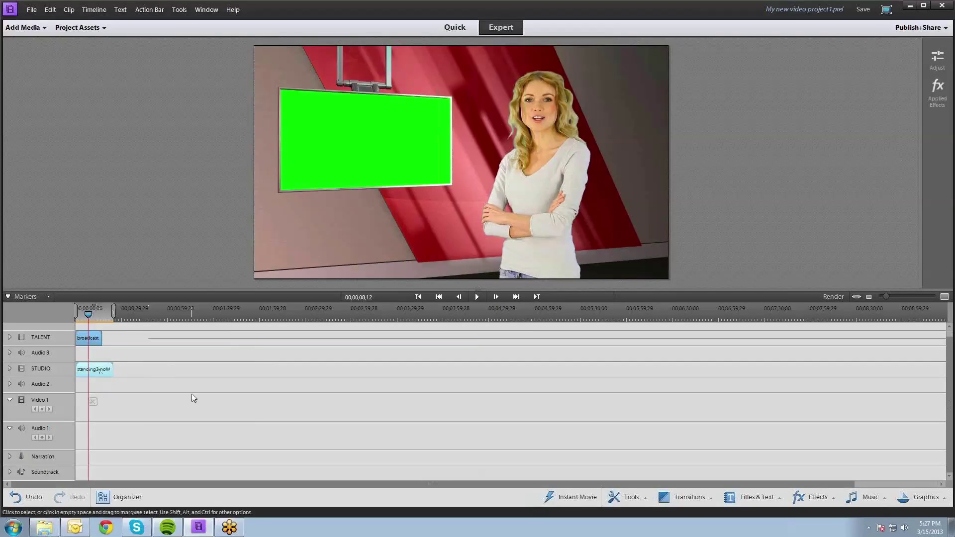
click(816, 499)
click(815, 499)
Preview Color hue variations on the studio clip, settling on the pink-screen, blue-set look
click(937, 60)
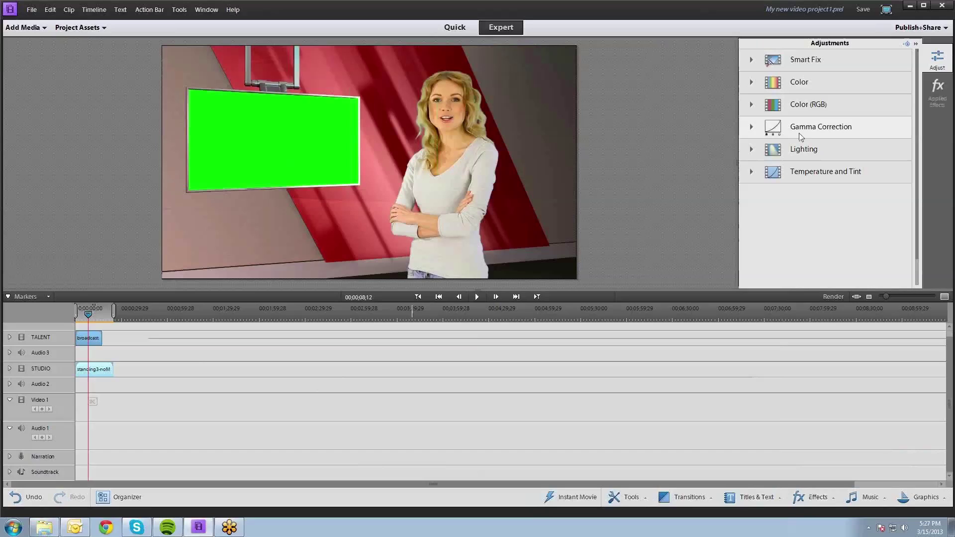
click(752, 81)
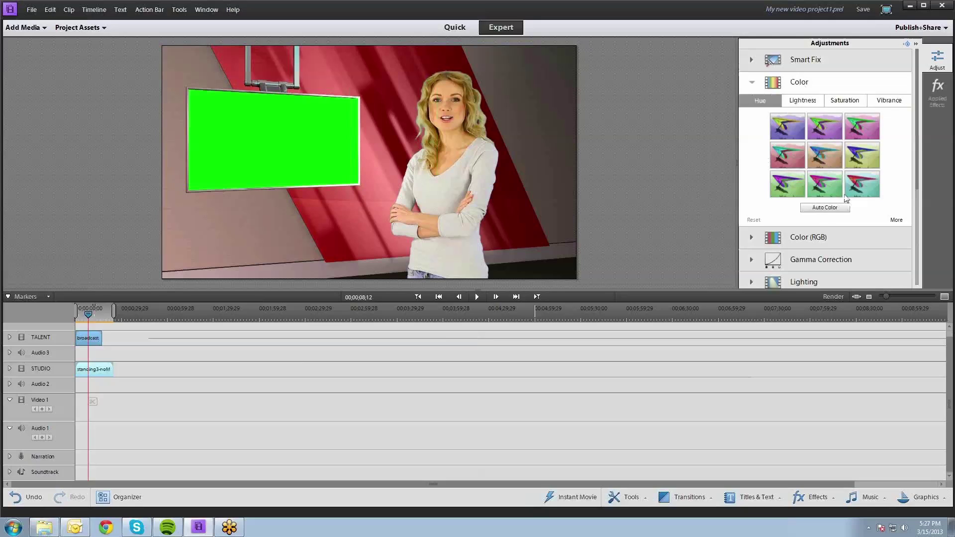
click(786, 152)
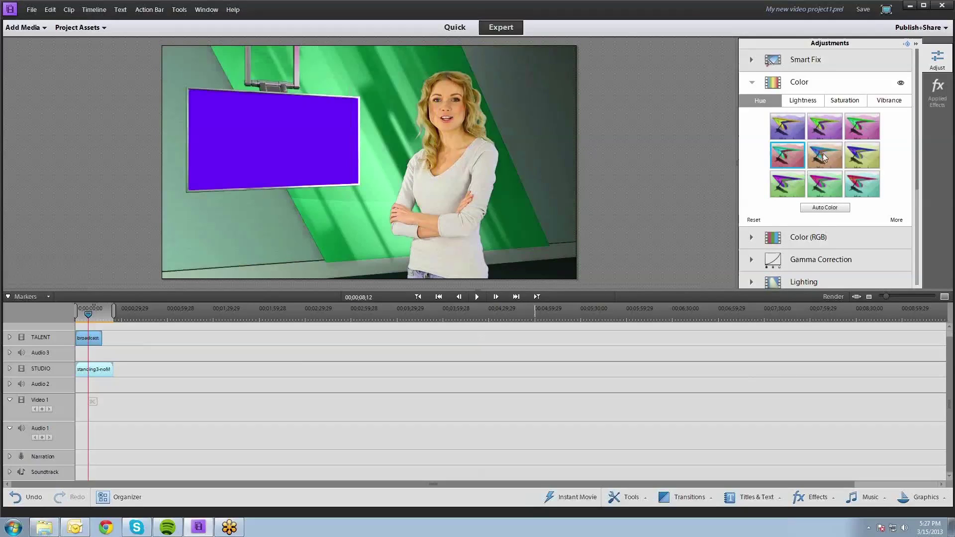
click(855, 190)
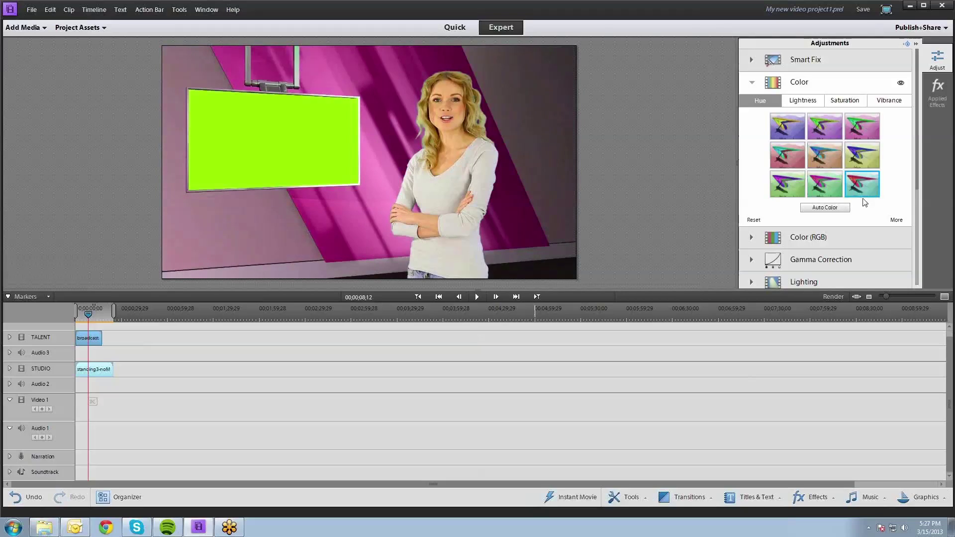
click(868, 162)
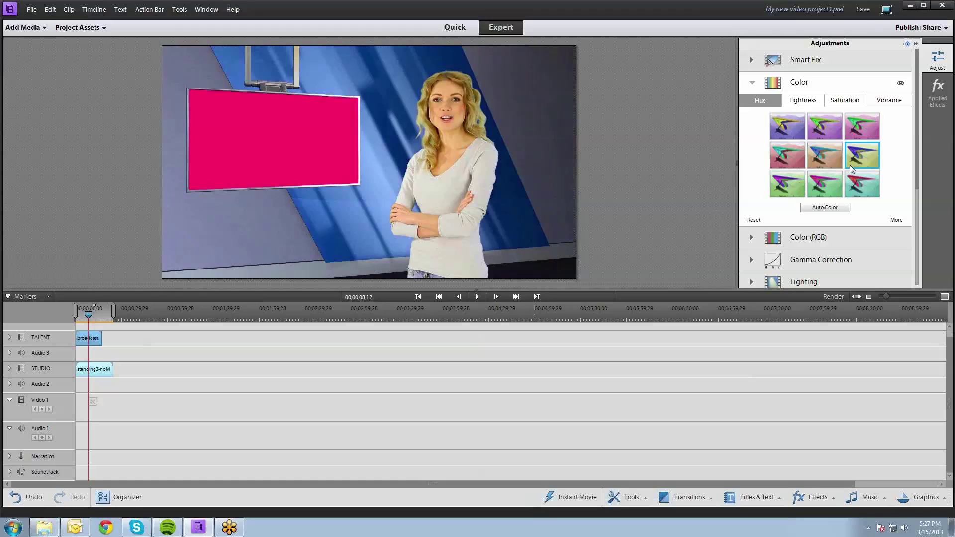
click(828, 159)
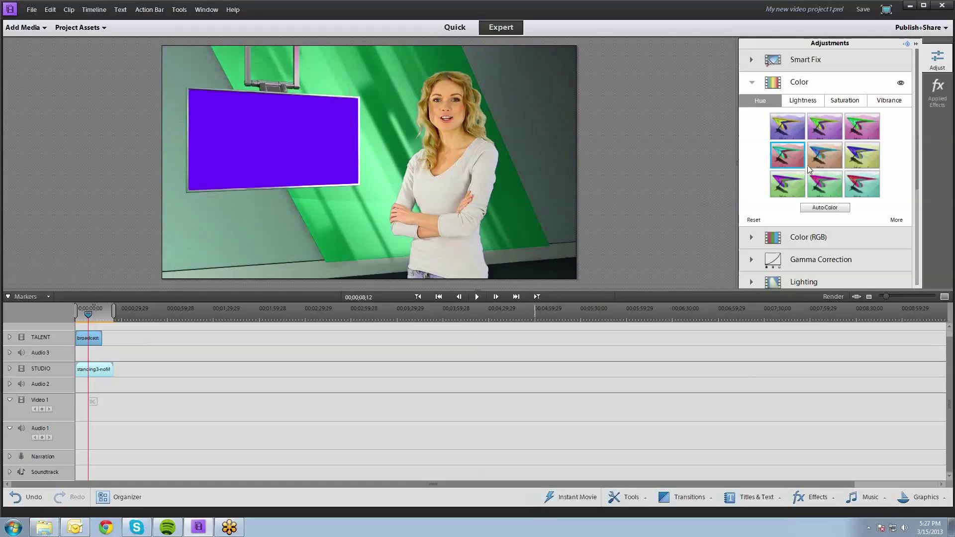
click(852, 157)
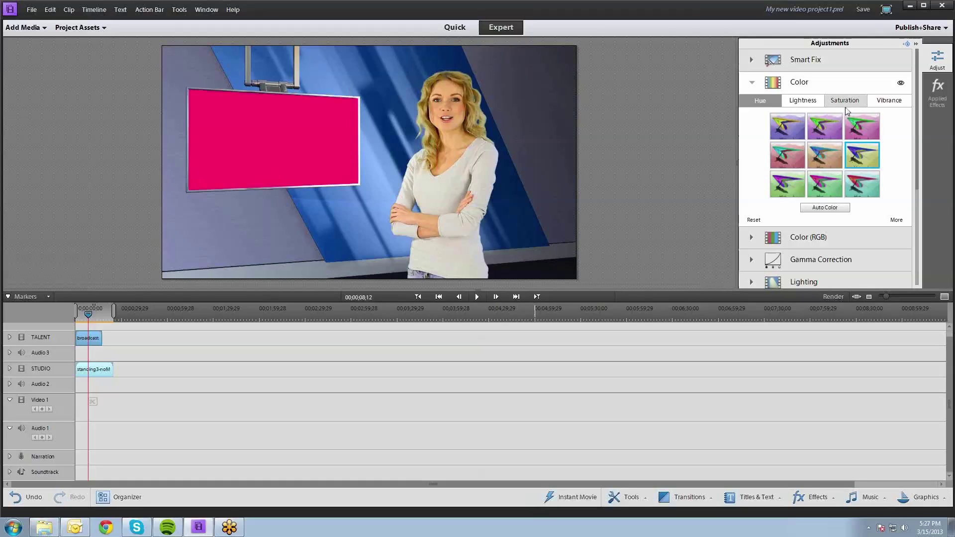
click(824, 209)
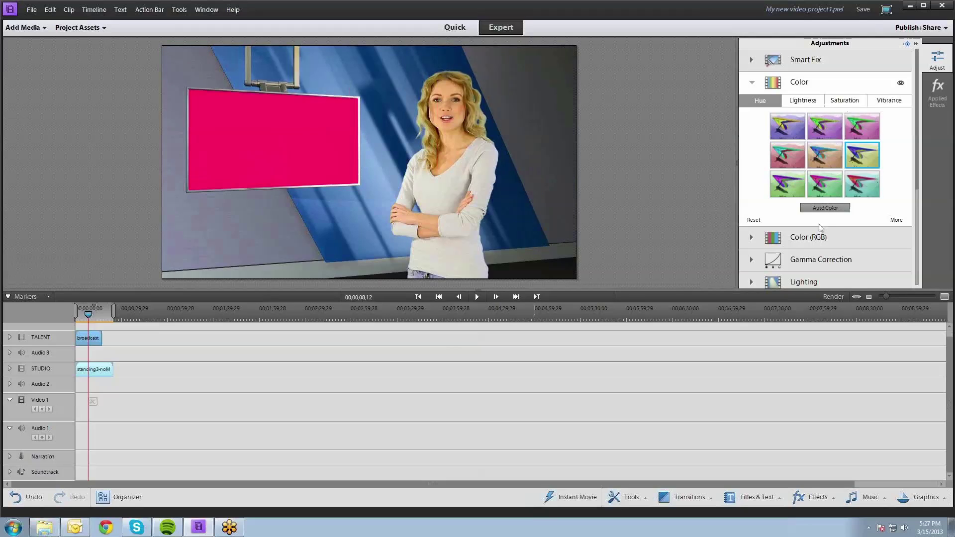
click(785, 194)
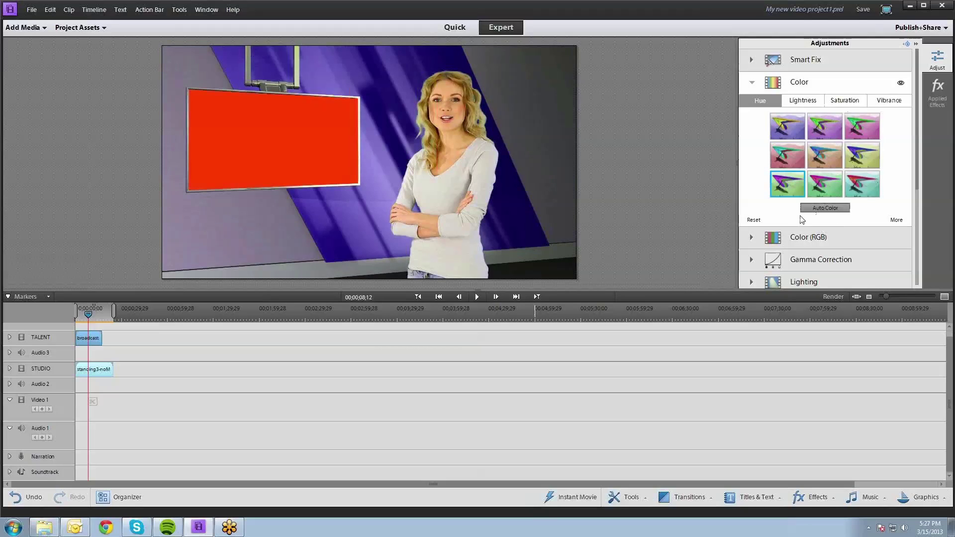
click(868, 153)
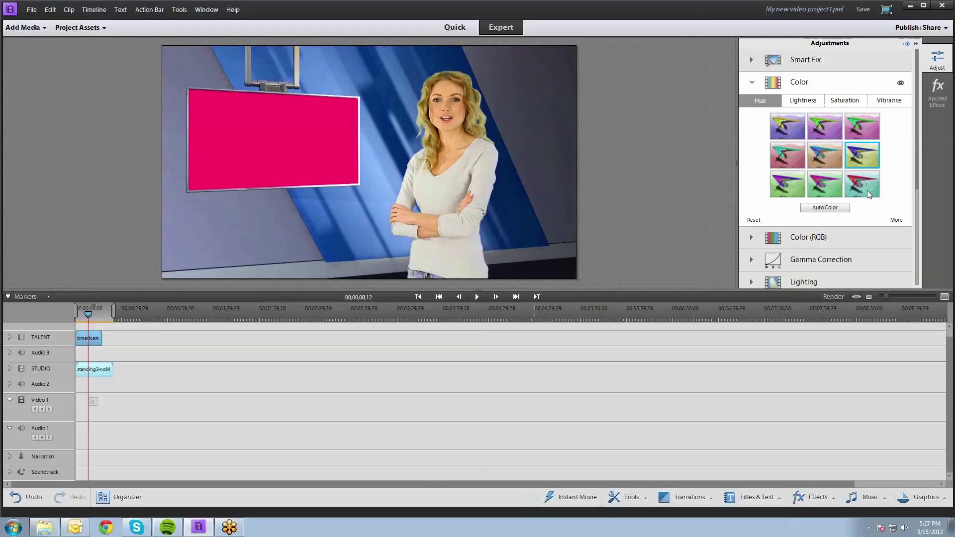
Shift the studio clip's hue to −163.7° so its monitor screen turns magenta
click(896, 220)
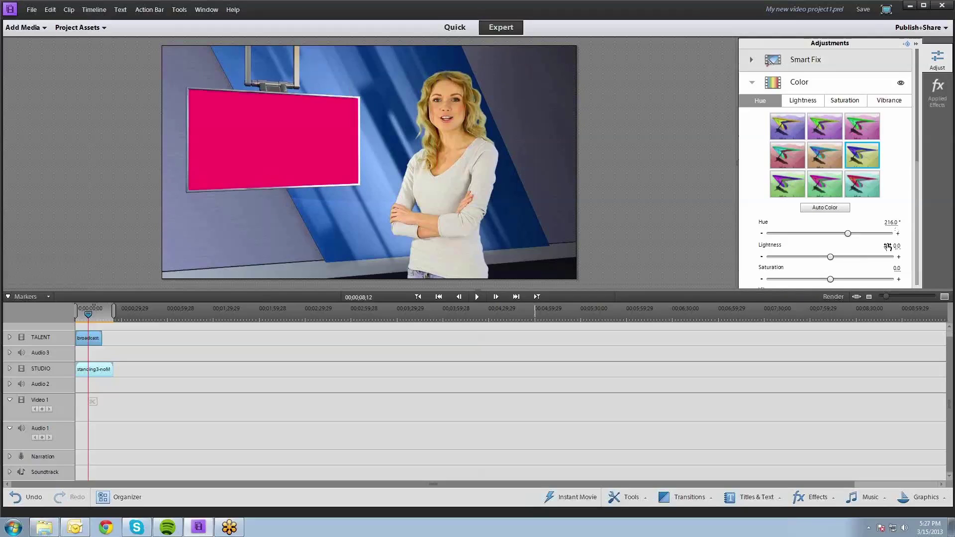
scroll(917, 150, down, 3)
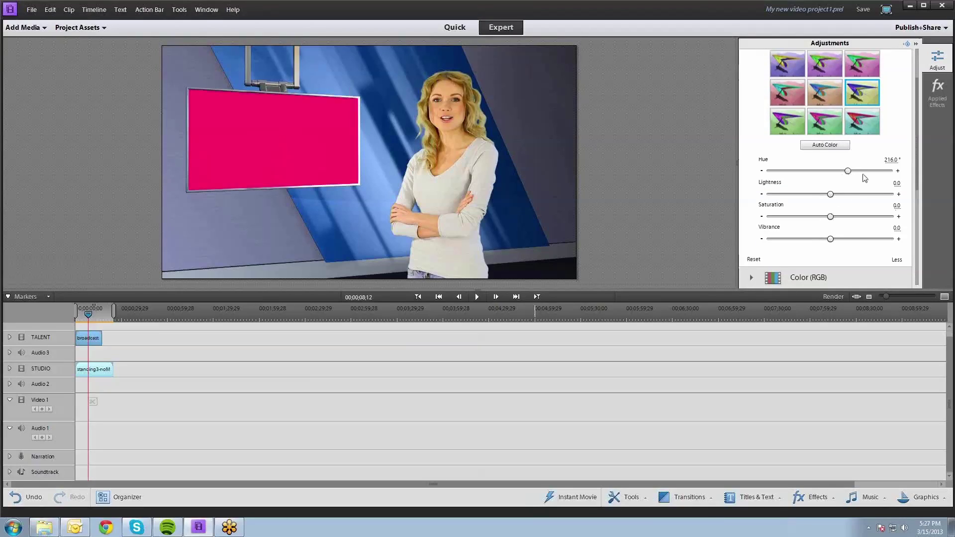
drag(847, 171, 787, 174)
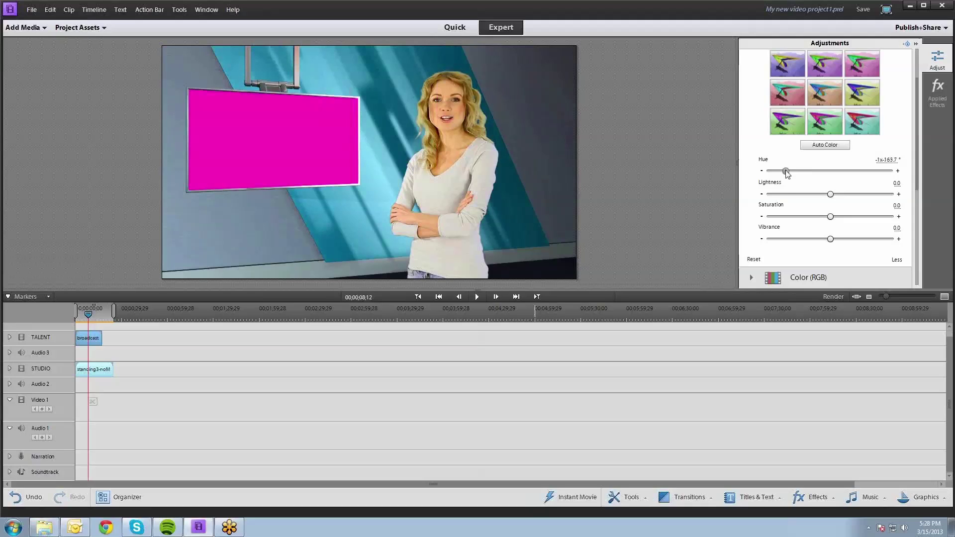
scroll(918, 179, up, 3)
scroll(919, 169, up, 2)
click(937, 59)
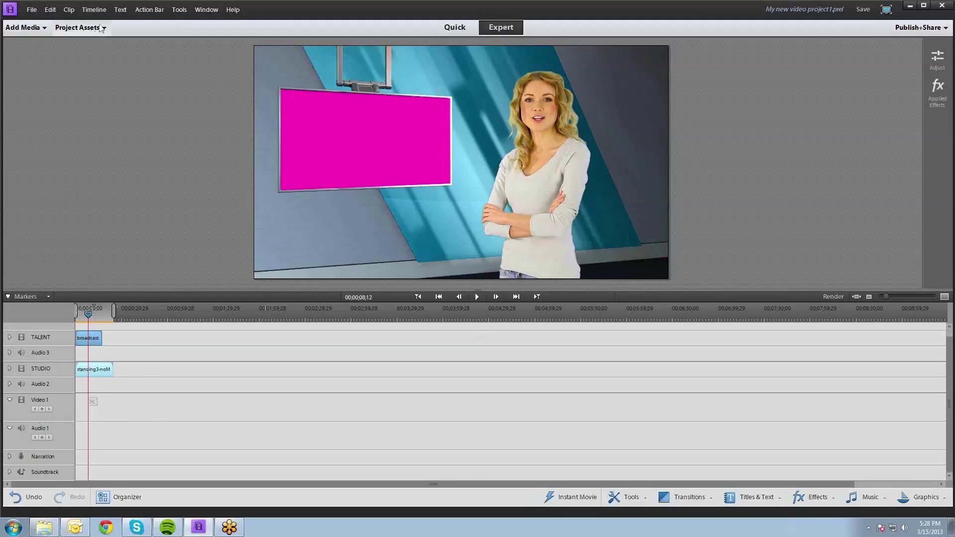
Place the breakingNews04 news clip on the Video 1 track
click(82, 28)
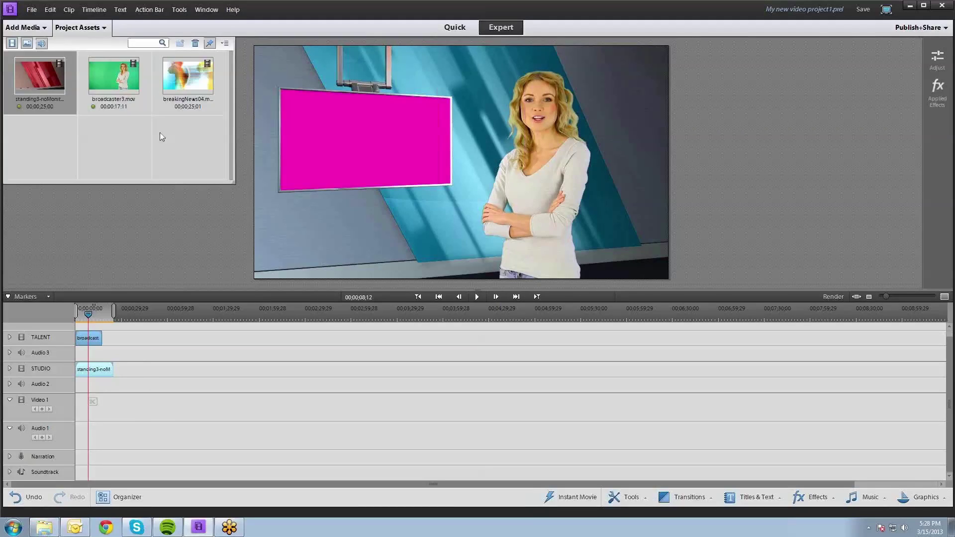
click(183, 86)
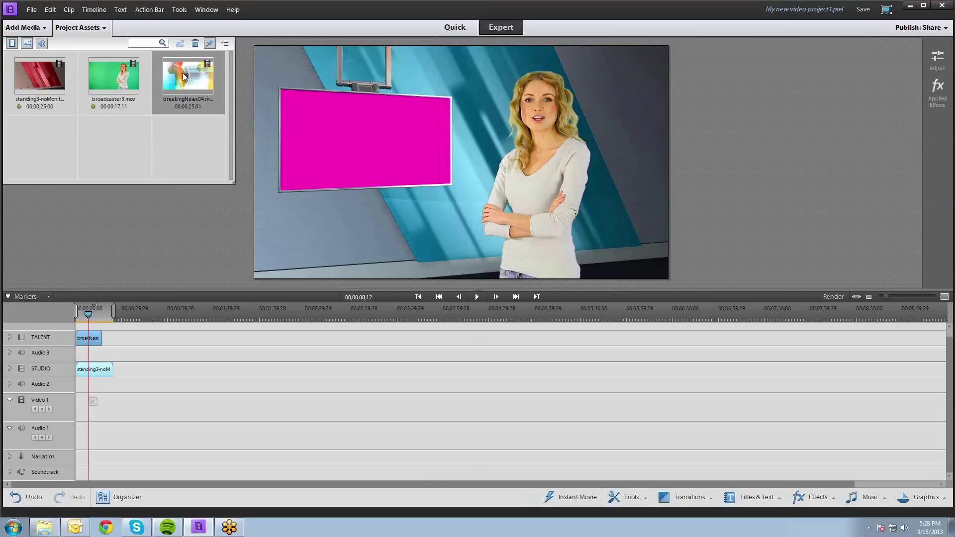
drag(191, 250, 76, 408)
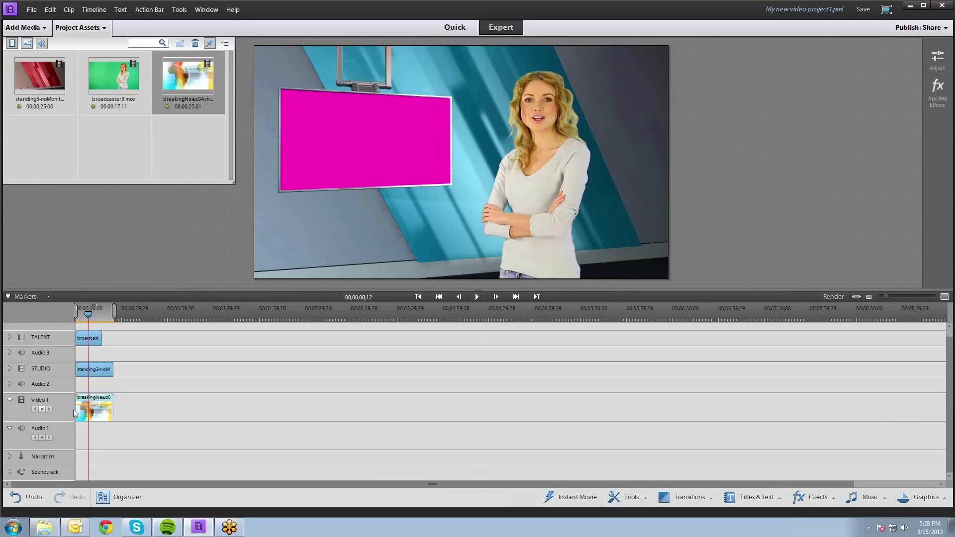
Rename the Video 1 track to BROLL and bring up Keying effects for the studio clip
right_click(46, 396)
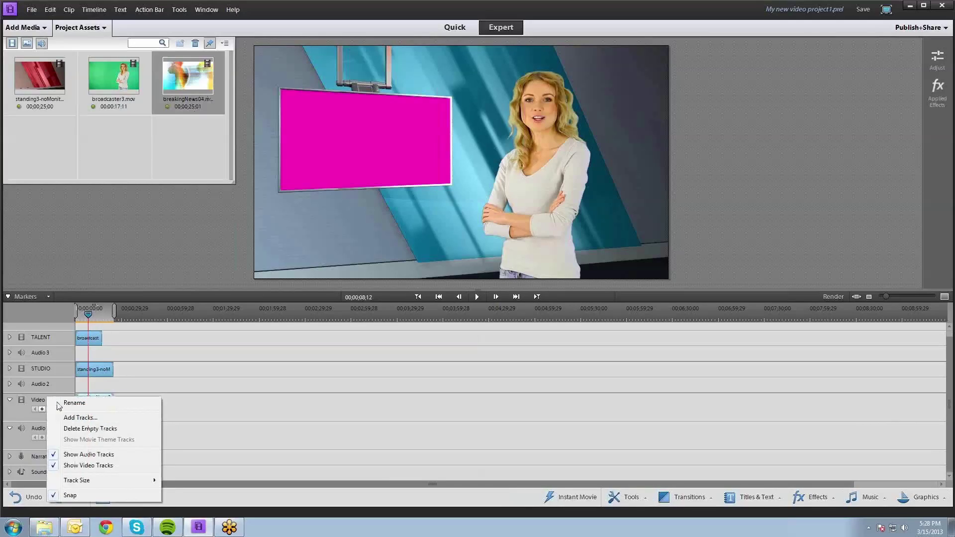
click(52, 400)
text(BROLL)
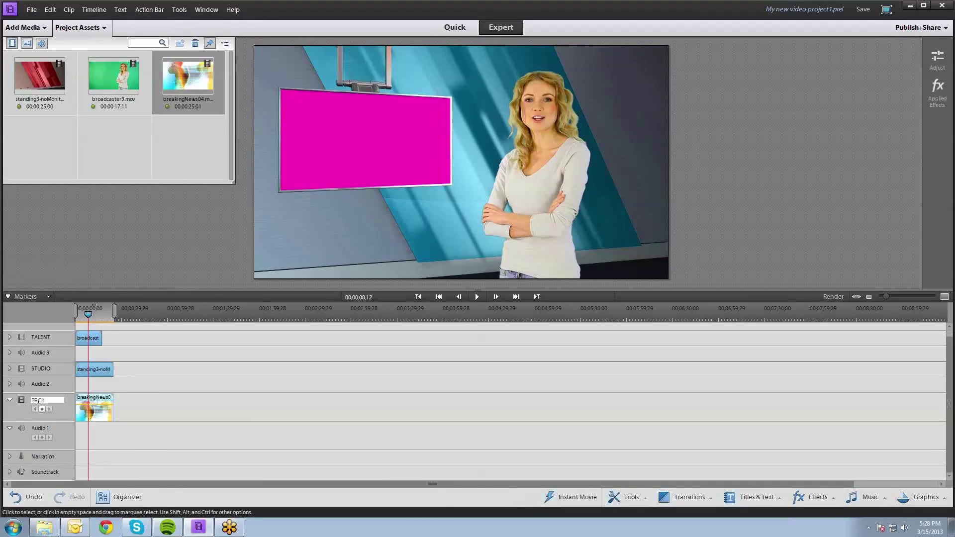
key(Return)
click(102, 373)
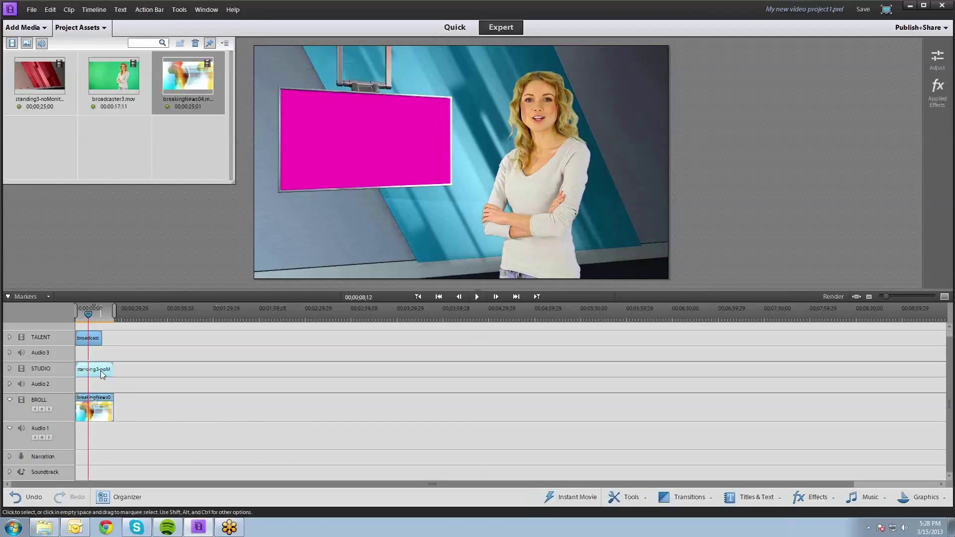
click(818, 497)
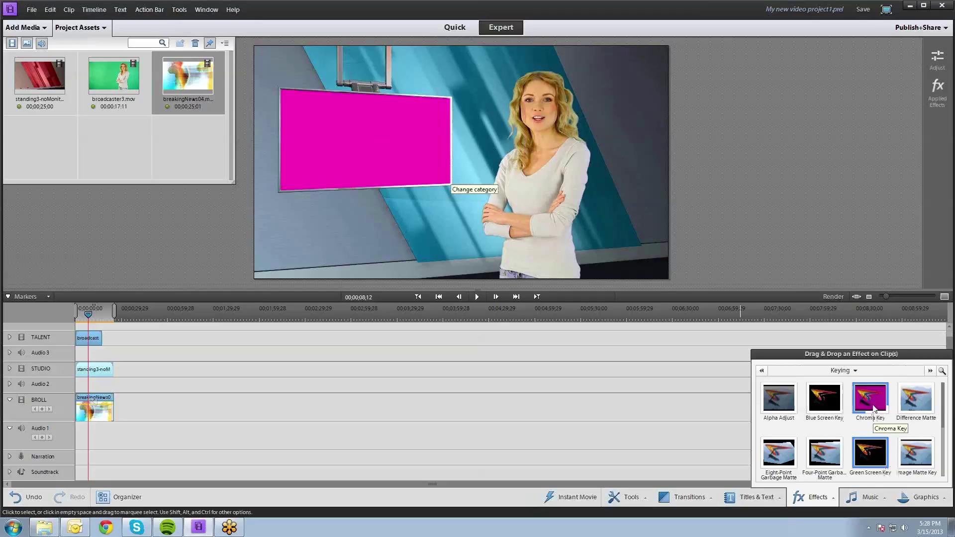
Apply Chroma Key to the STUDIO clip and sample the magenta monitor screen as its key colour
drag(875, 406, 101, 371)
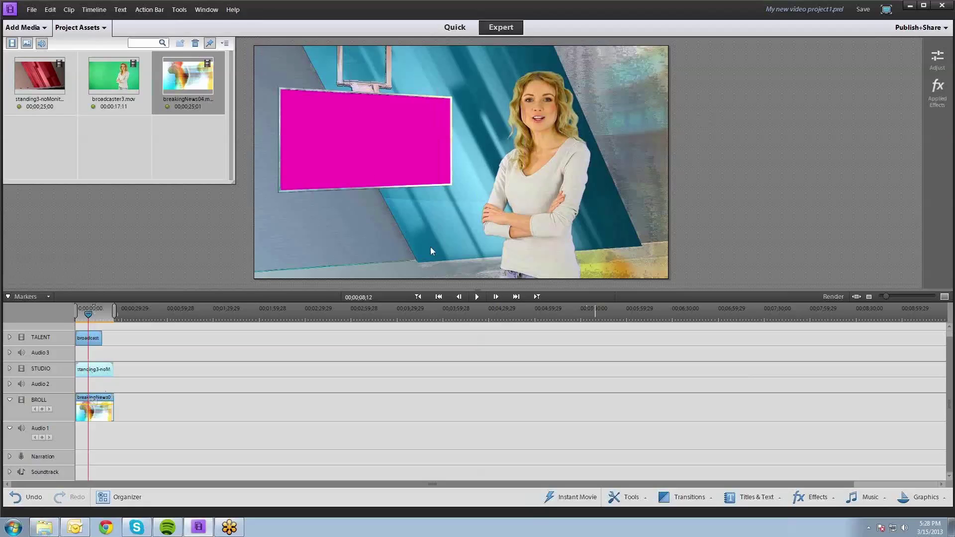
click(936, 92)
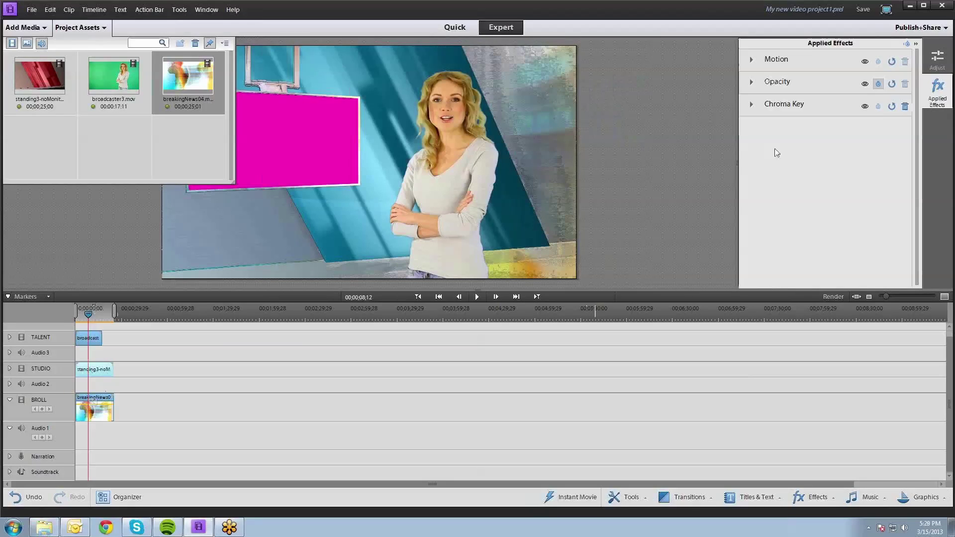
click(749, 106)
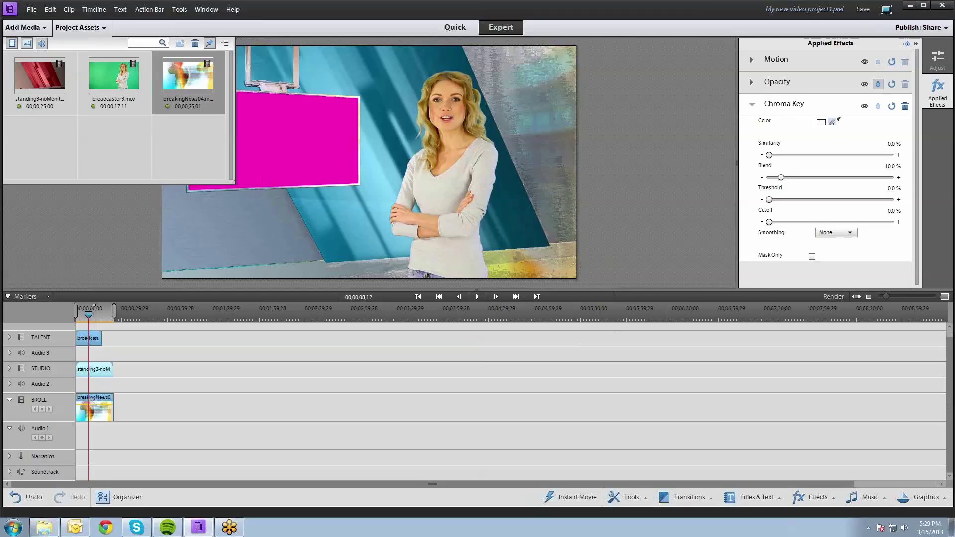
drag(834, 120, 339, 126)
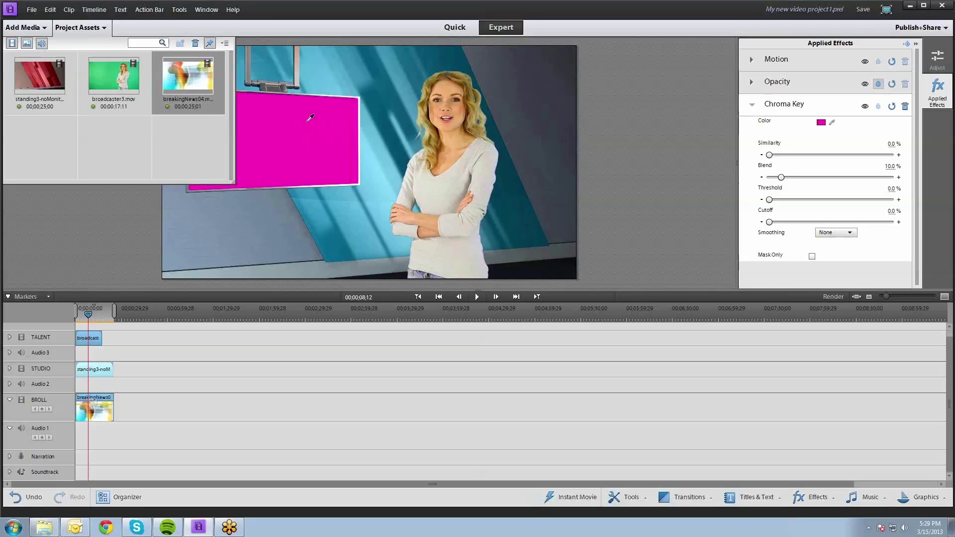
click(103, 29)
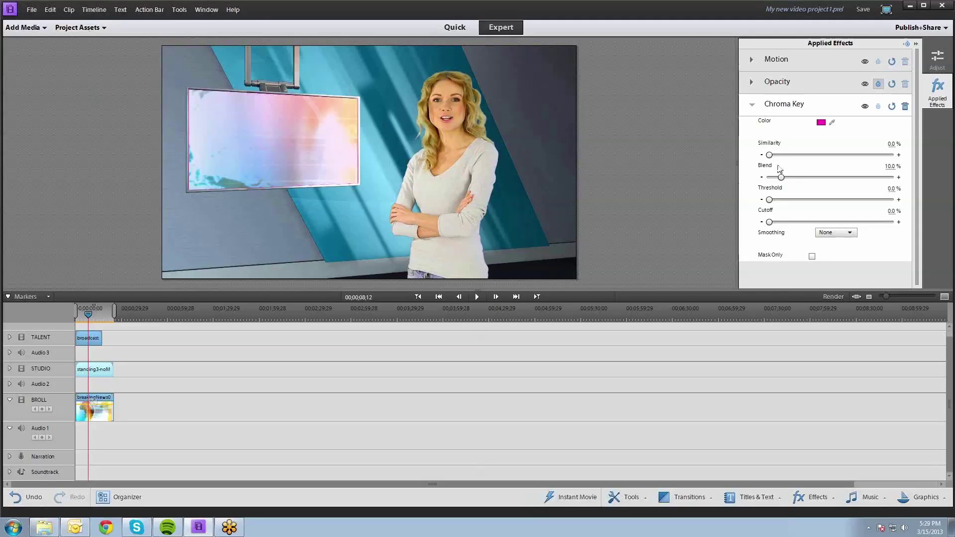
Tune Chroma Key to 33.5% similarity, 74.3% blend, 7.8% threshold, 0% cutoff, High smoothing
drag(769, 155, 836, 180)
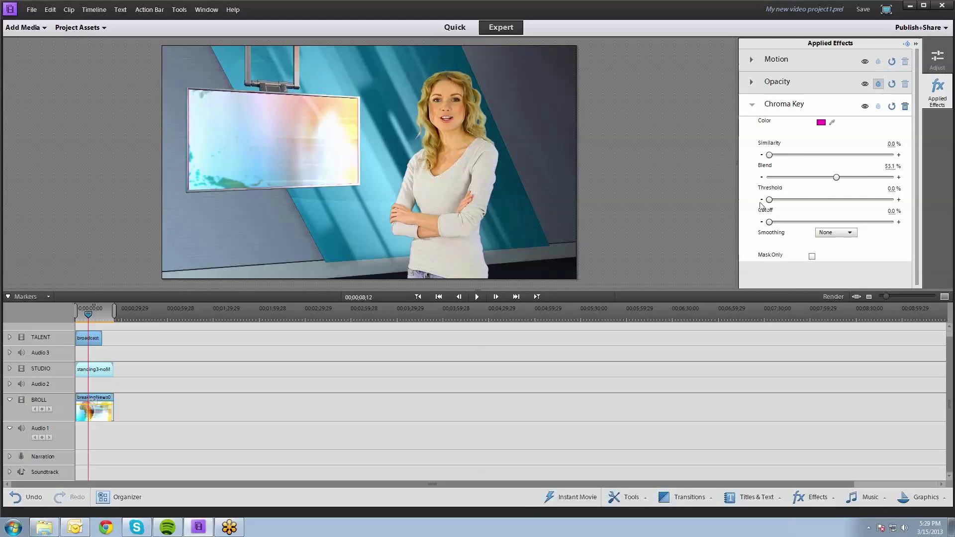
drag(769, 203, 807, 204)
drag(770, 225, 786, 200)
click(835, 232)
click(833, 267)
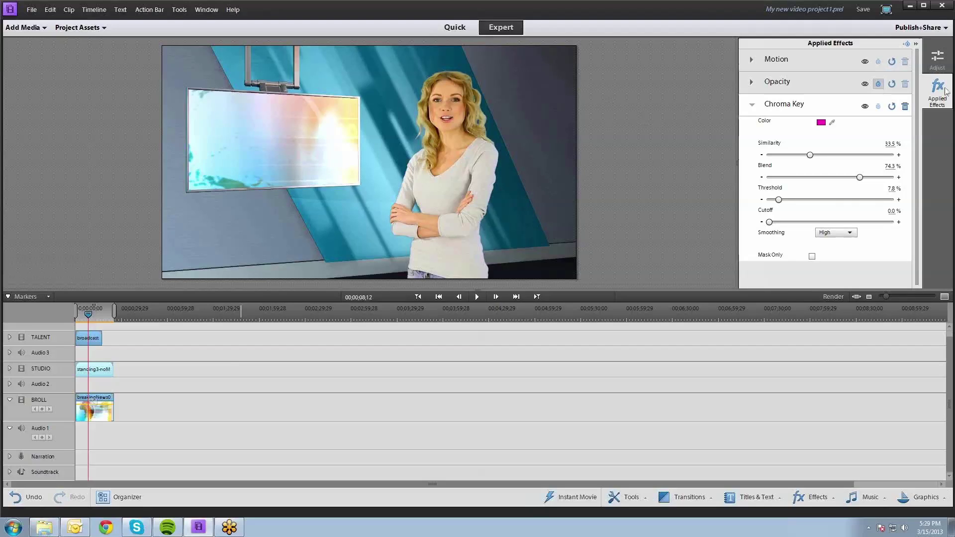
click(944, 92)
drag(88, 313, 67, 317)
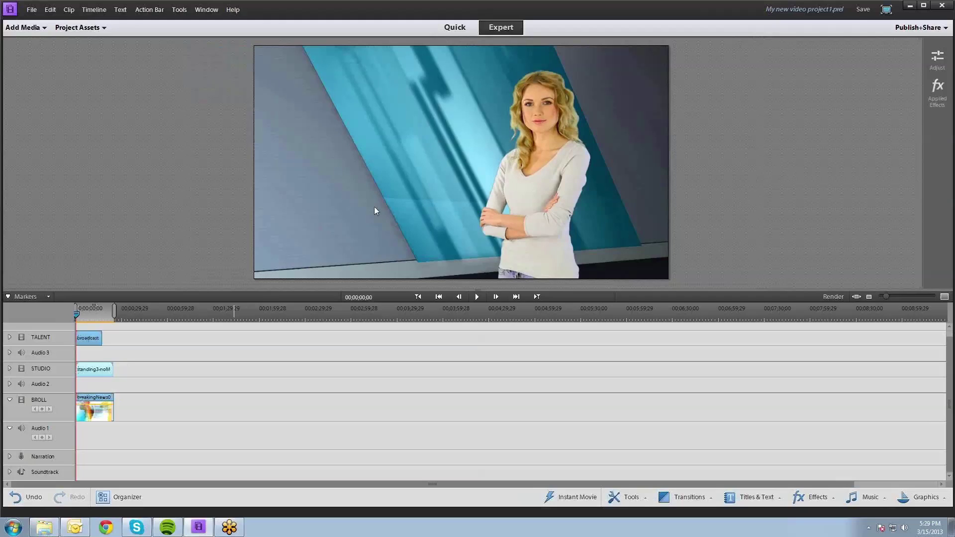
Play the sequence and stop at 00;00;08;18 with the news b-roll filling the studio monitor
key(space)
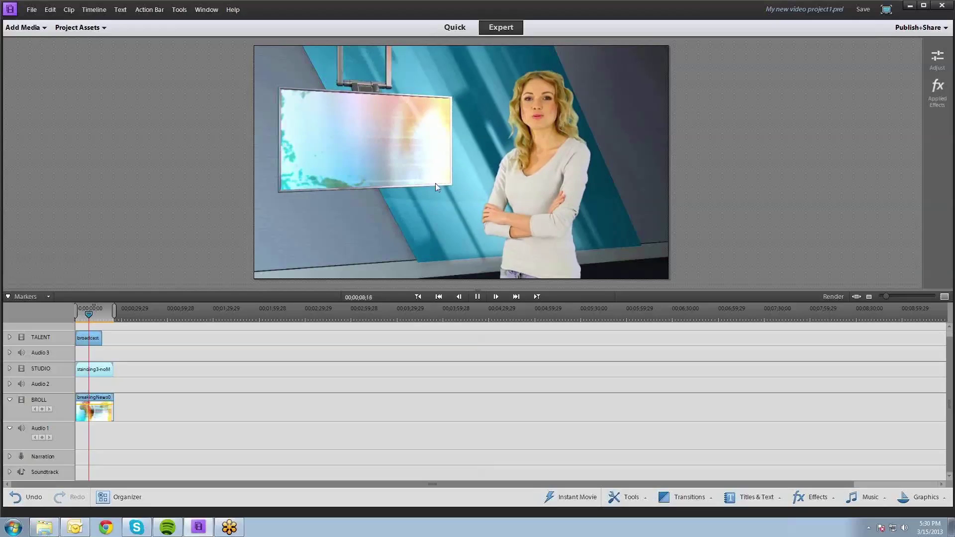
click(347, 130)
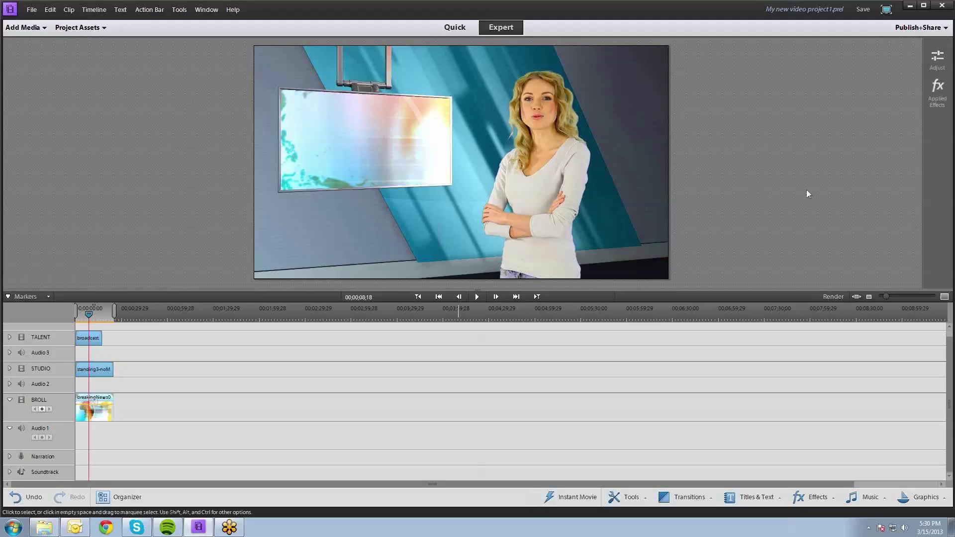
Scale the breakingNews04 b-roll to 34.3 and position it at 503, 441 on the studio wall screen
click(938, 95)
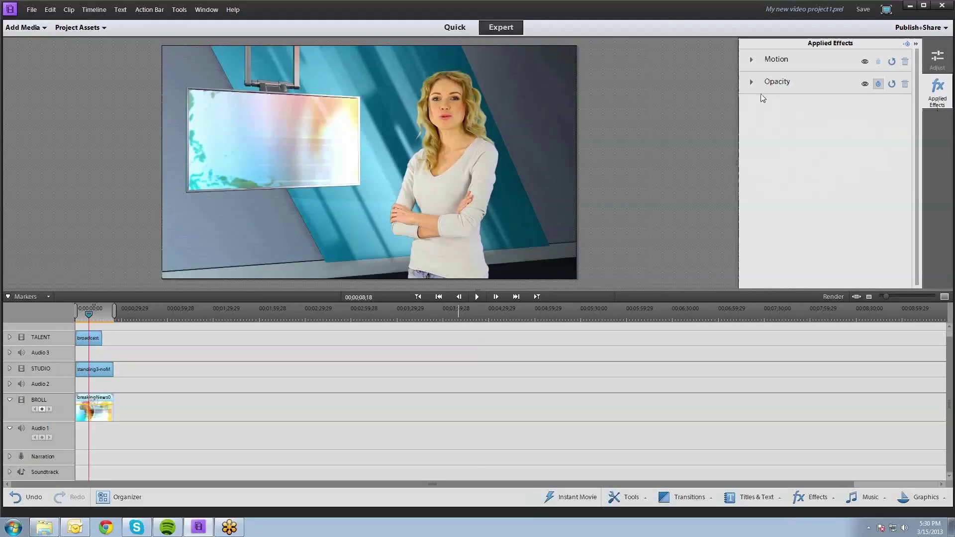
click(752, 60)
drag(779, 98, 773, 102)
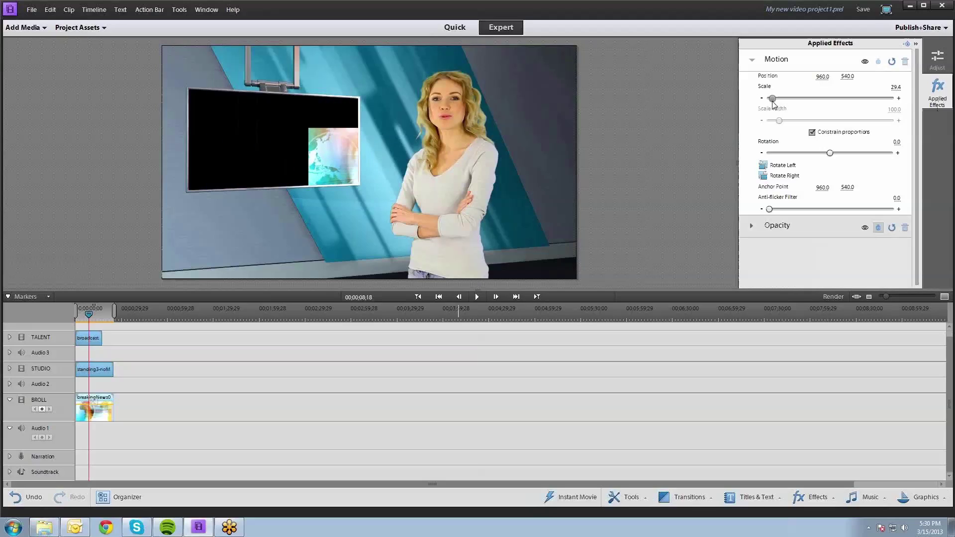
drag(847, 76, 703, 78)
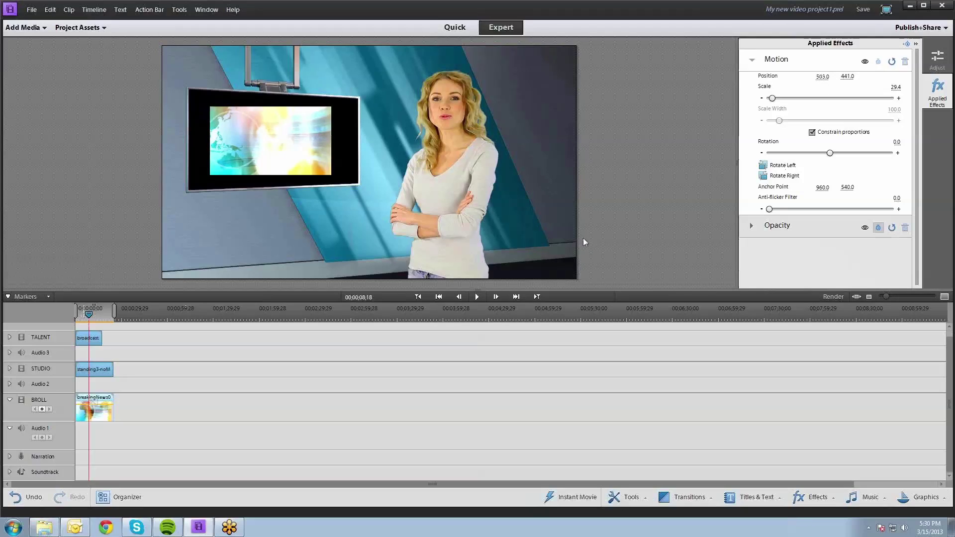
drag(772, 98, 773, 106)
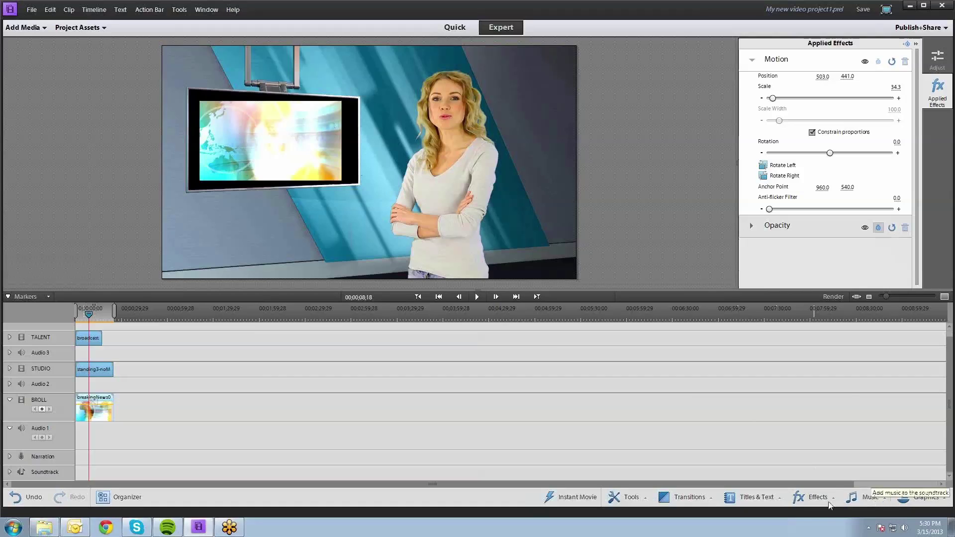
click(811, 497)
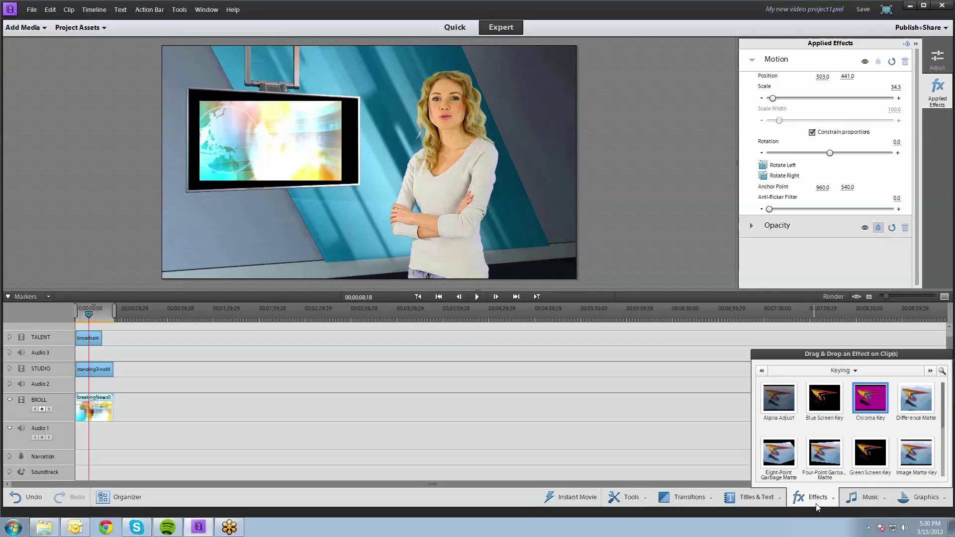
Search all effect categories for '3d' and apply Basic 3D to the breakingNews04 b-roll clip
click(857, 370)
click(917, 374)
click(917, 374)
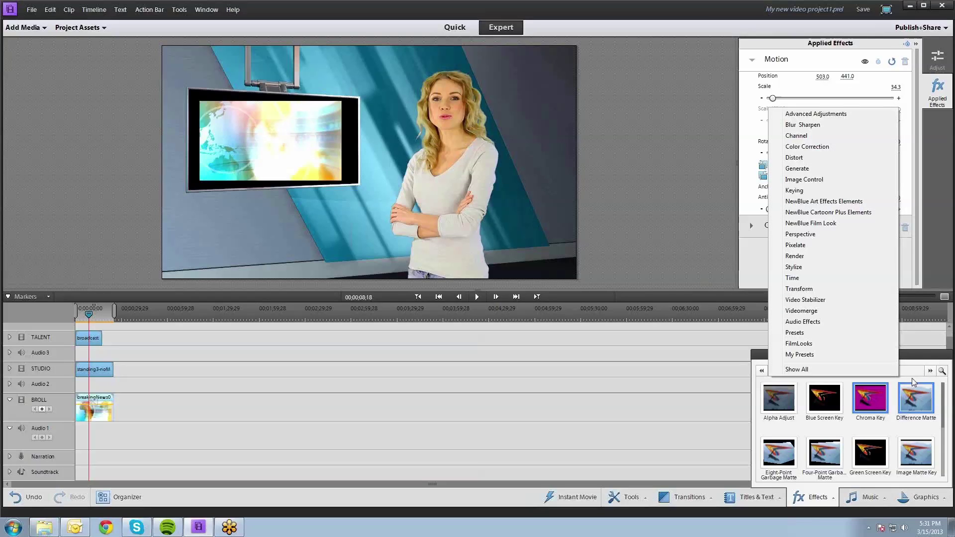
click(942, 372)
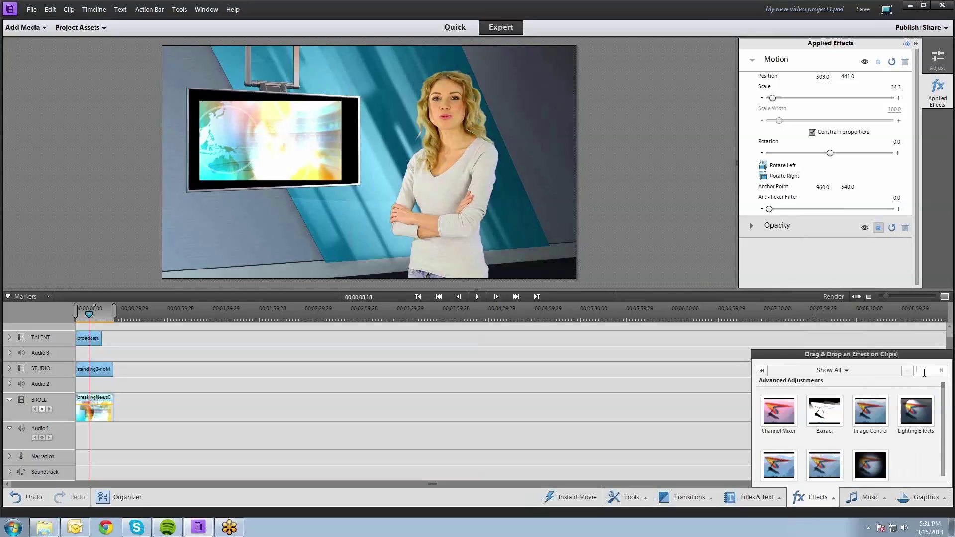
text(3d)
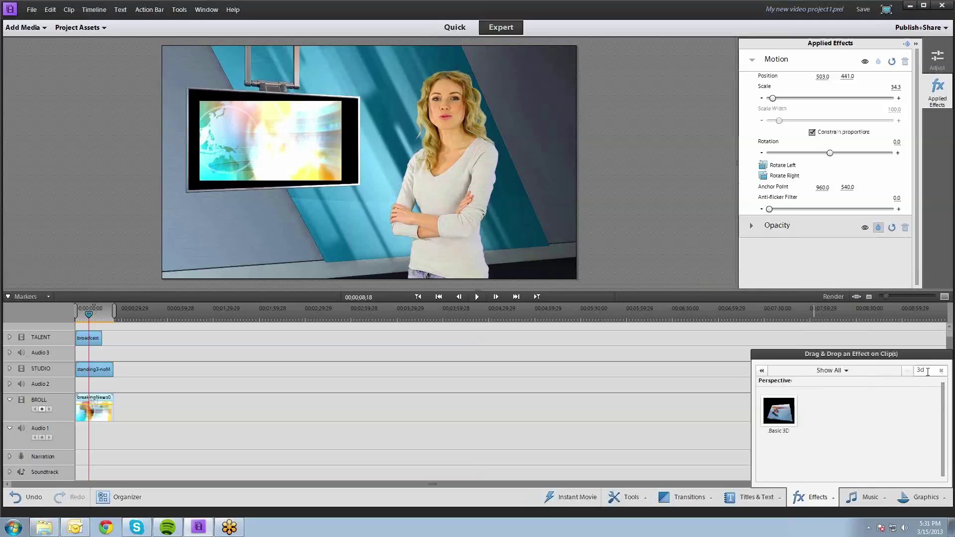
key(BackSpace)
key(BackSpace)
text(k)
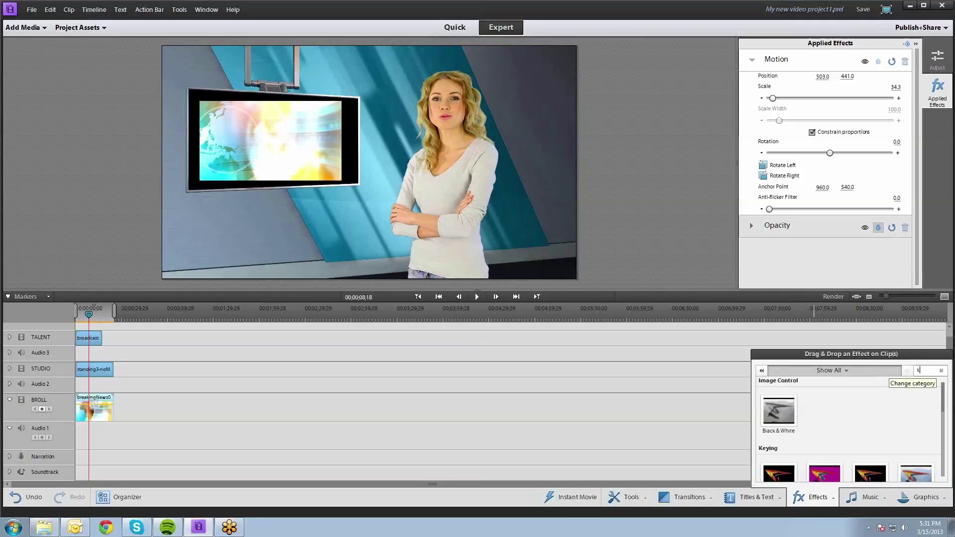
text(ey)
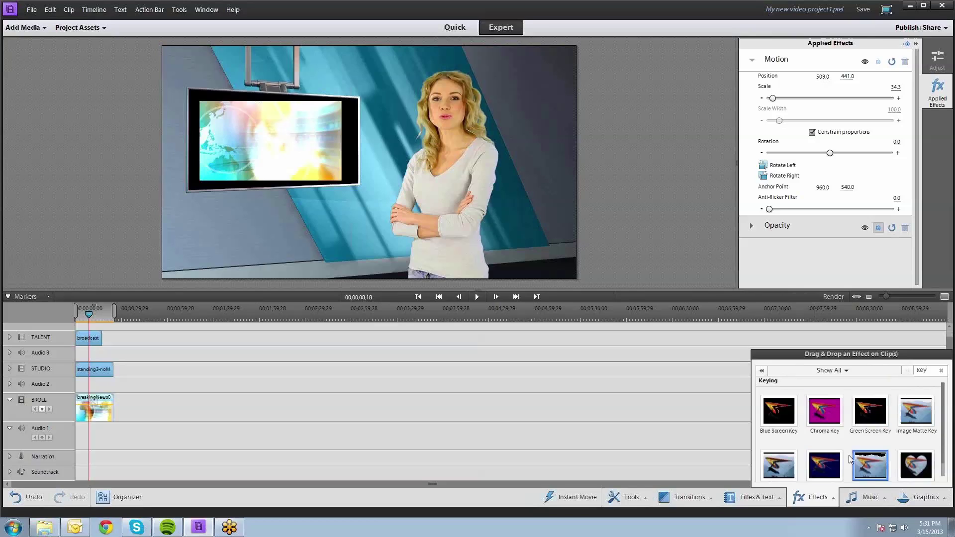
drag(930, 370, 891, 366)
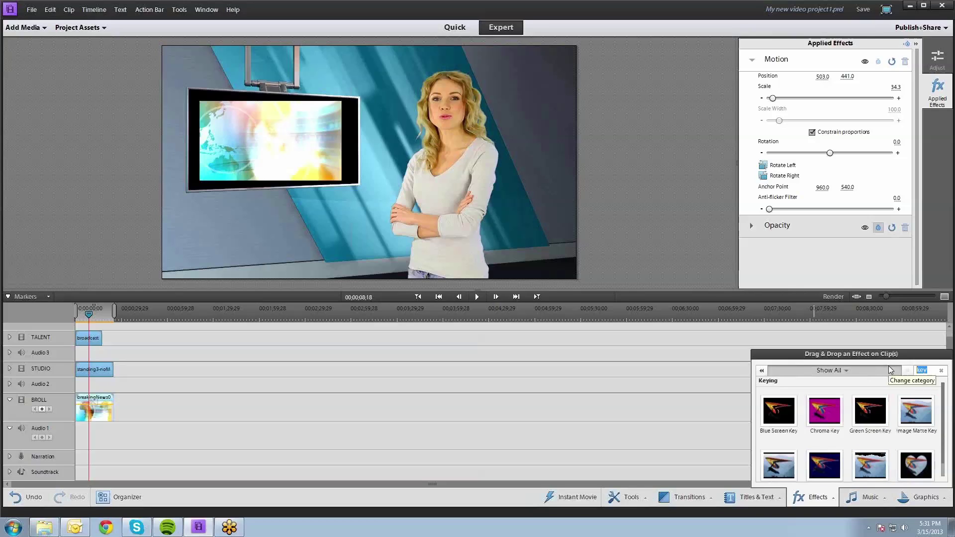
text(3d)
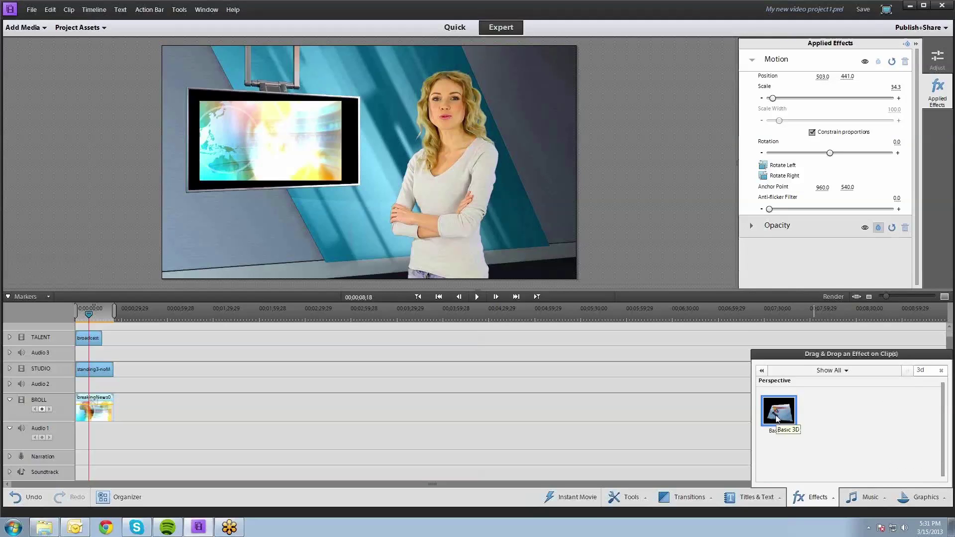
drag(777, 409, 107, 408)
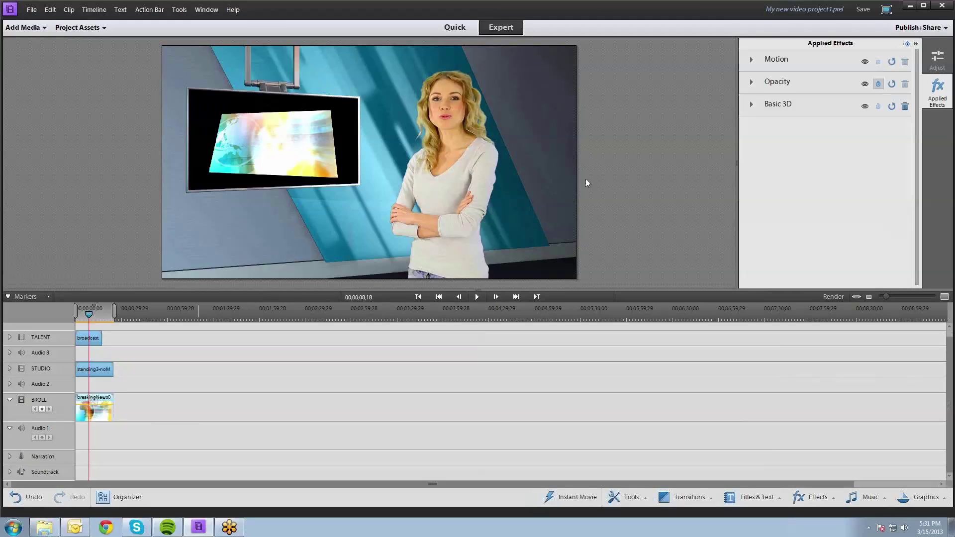
Zero the Basic 3D Swivel and Tilt, swivel the b-roll to −8.8°, and raise its scale to 44.1
click(752, 104)
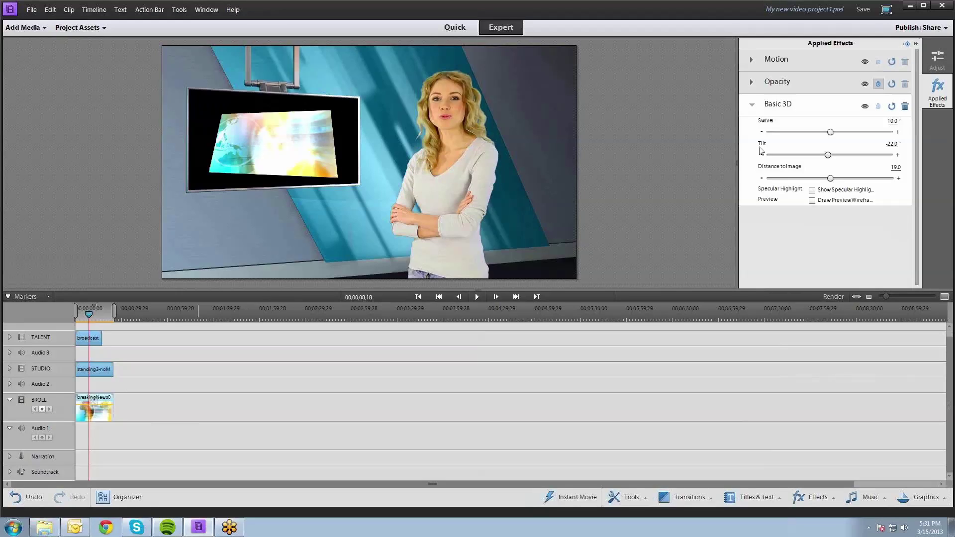
click(893, 121)
text(0)
key(Return)
click(891, 144)
text(0)
key(Return)
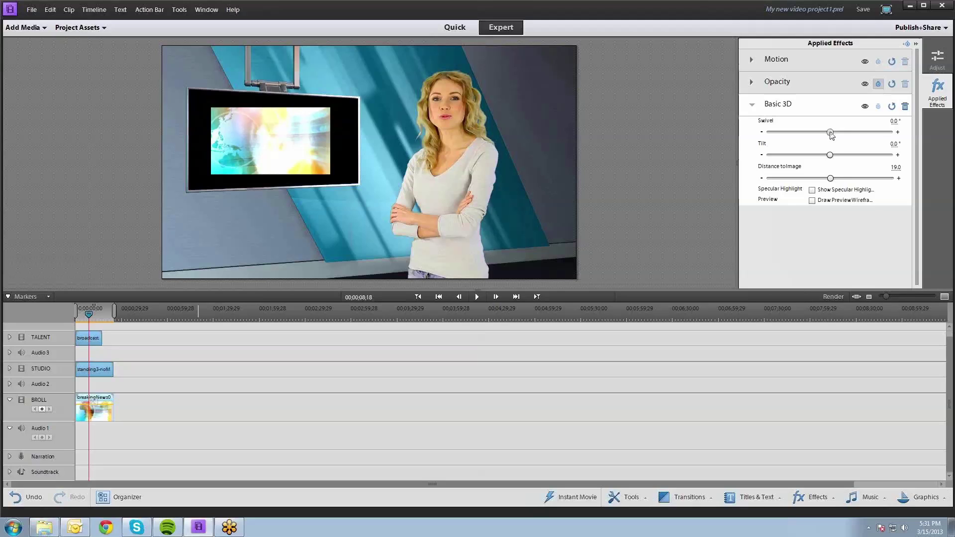
drag(832, 135, 829, 134)
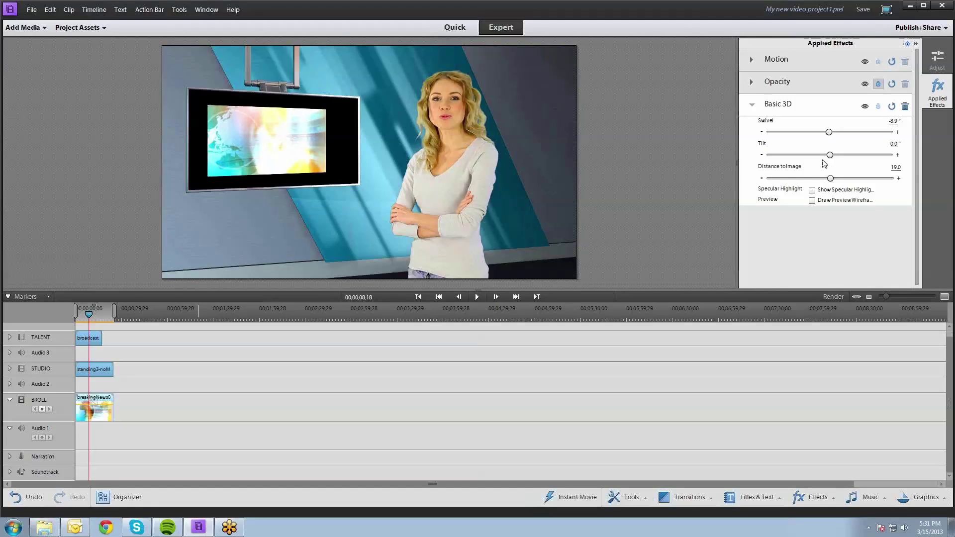
click(751, 60)
drag(773, 99, 774, 97)
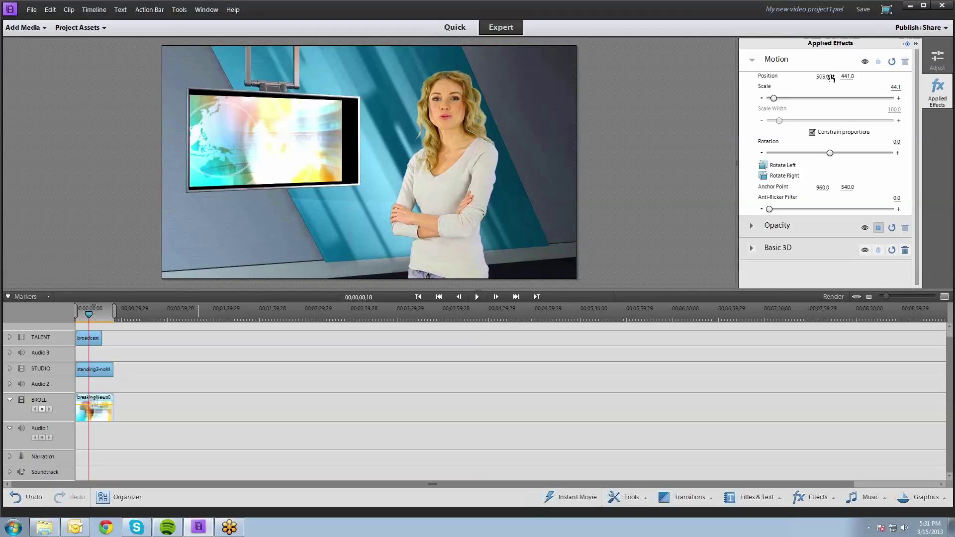
Set the b-roll's position to 532, 436 and scale to 53.9, then return the playhead to the start
mouse_move(847, 76)
mouse_down()
mouse_move(826, 76)
mouse_move(836, 76)
mouse_up()
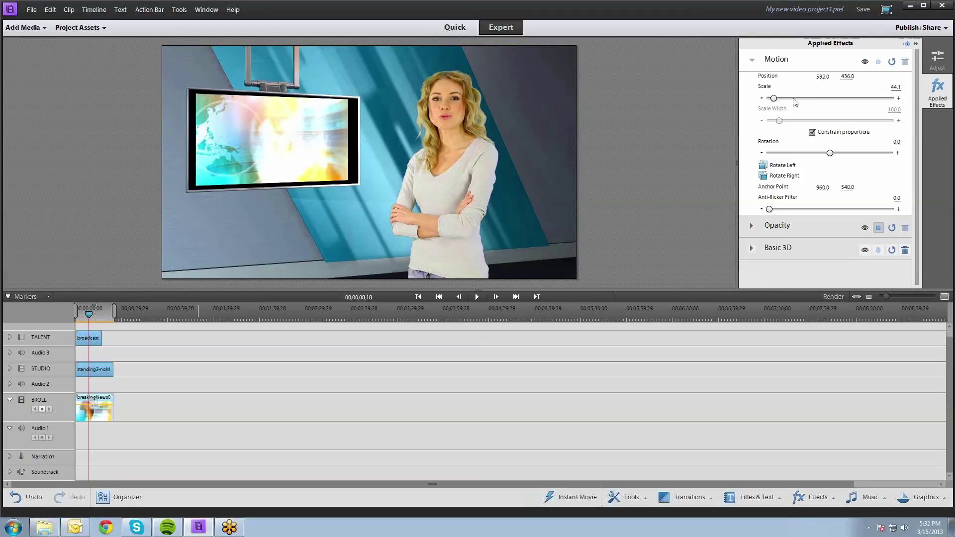
drag(773, 98, 776, 100)
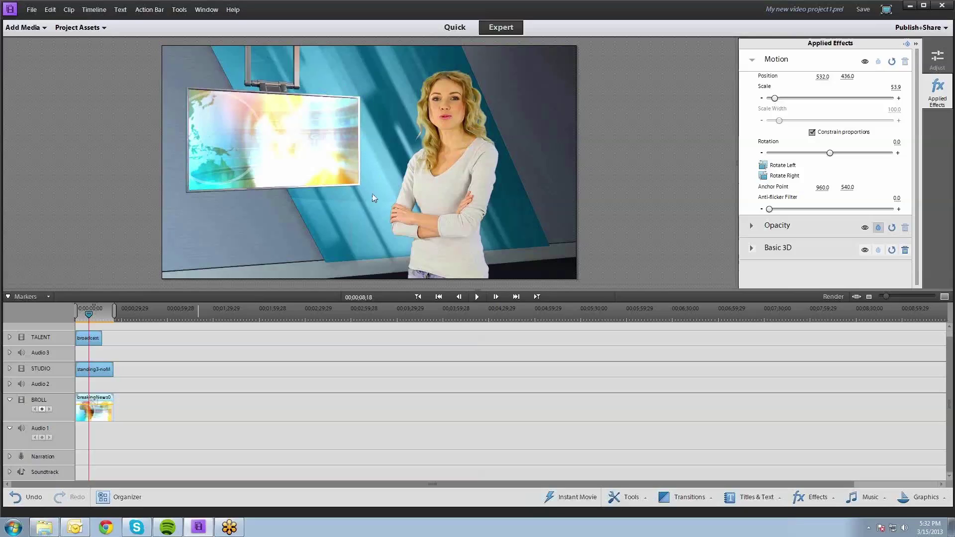
click(89, 311)
drag(88, 313, 75, 318)
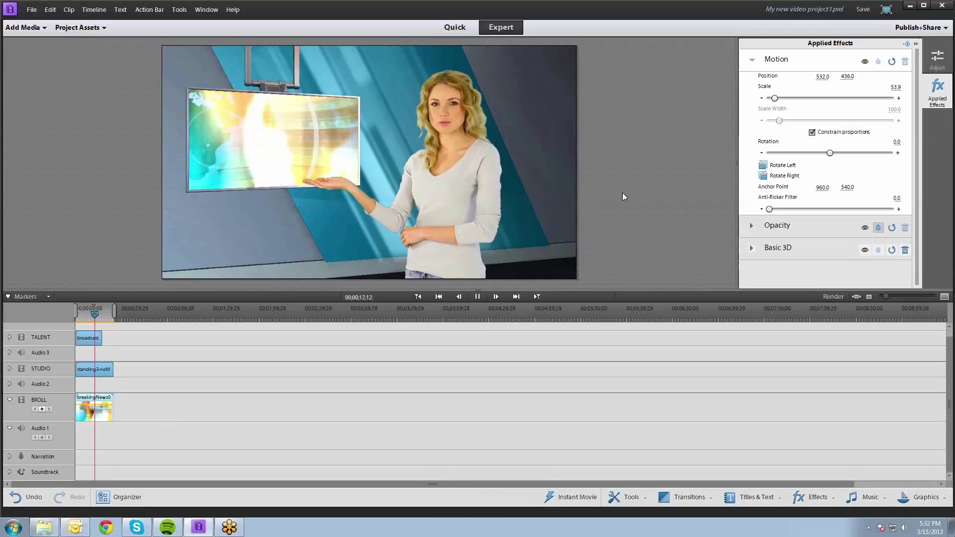
Stop playback at 00;00;12;23, with the keyed presenter gesturing toward the filled wall screen
key(space)
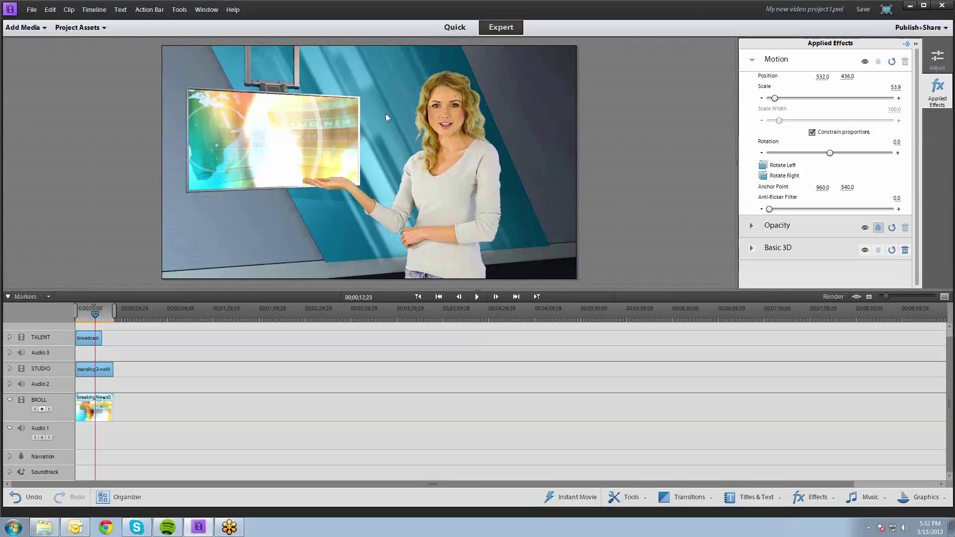
Try shifting the studio background clip's position, then undo that change
click(97, 370)
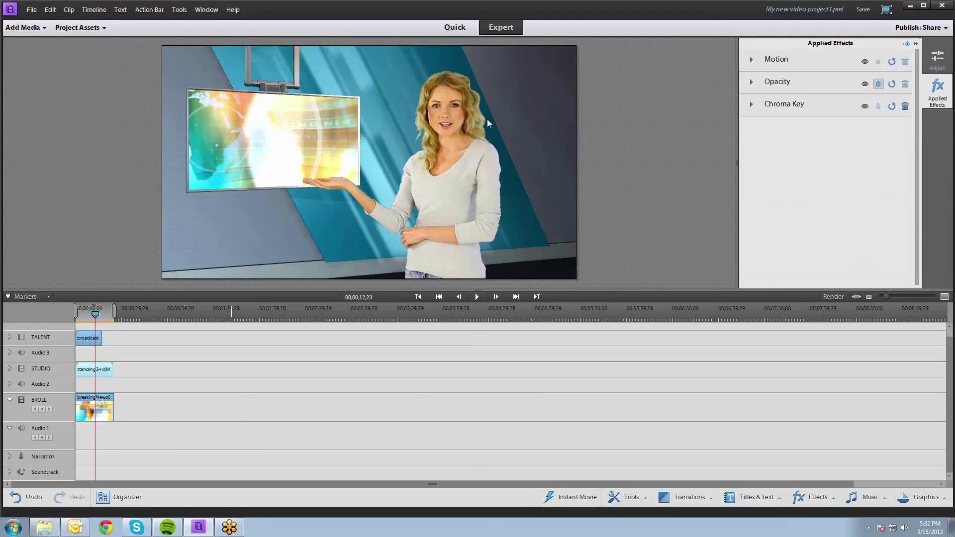
click(751, 59)
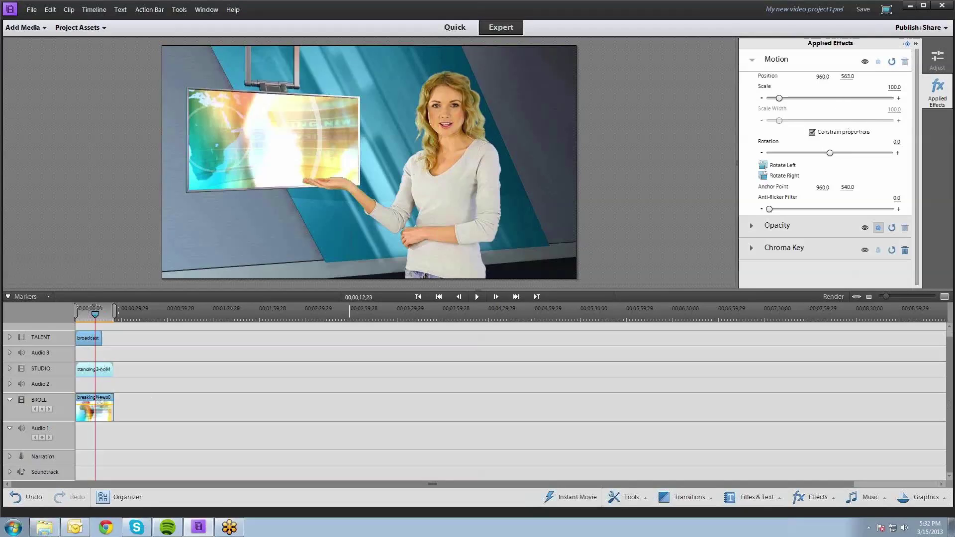
drag(846, 82, 830, 82)
key(ctrl+z)
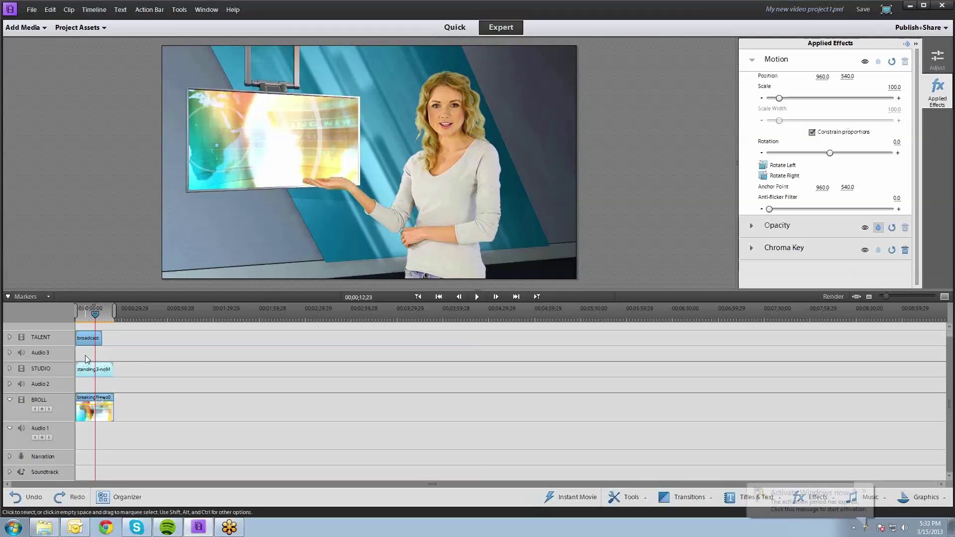
Set the TALENT clip's horizontal position to 920 and move the playhead back to an earlier frame
click(543, 178)
click(752, 60)
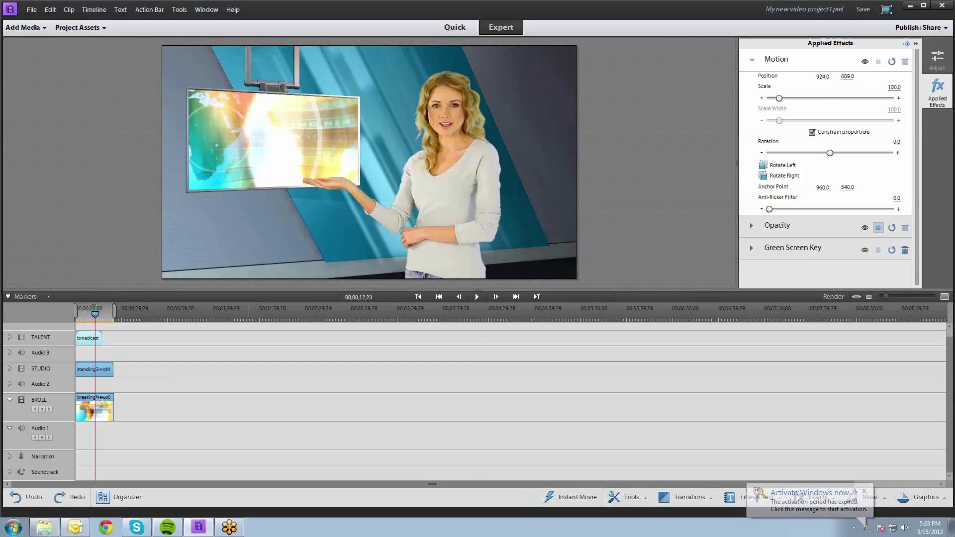
drag(822, 78, 802, 79)
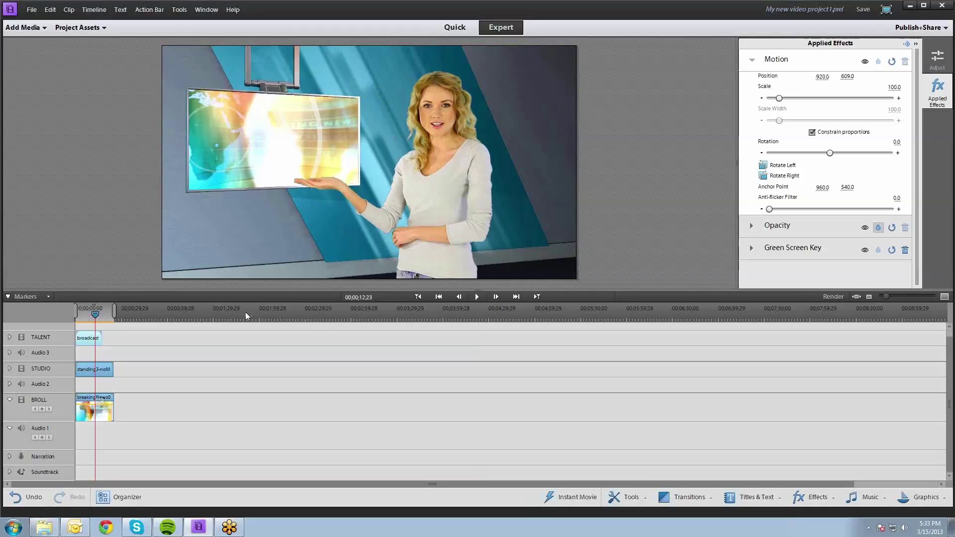
drag(95, 313, 94, 316)
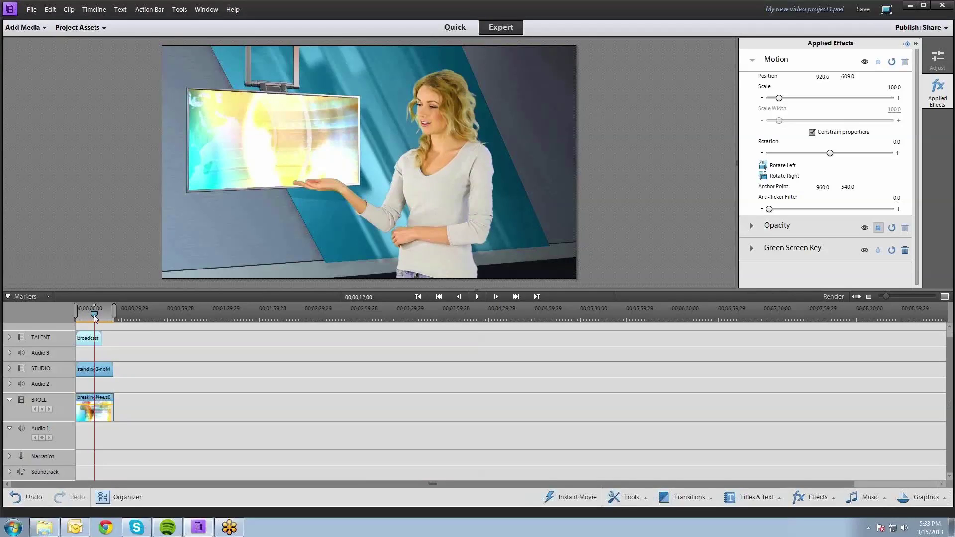